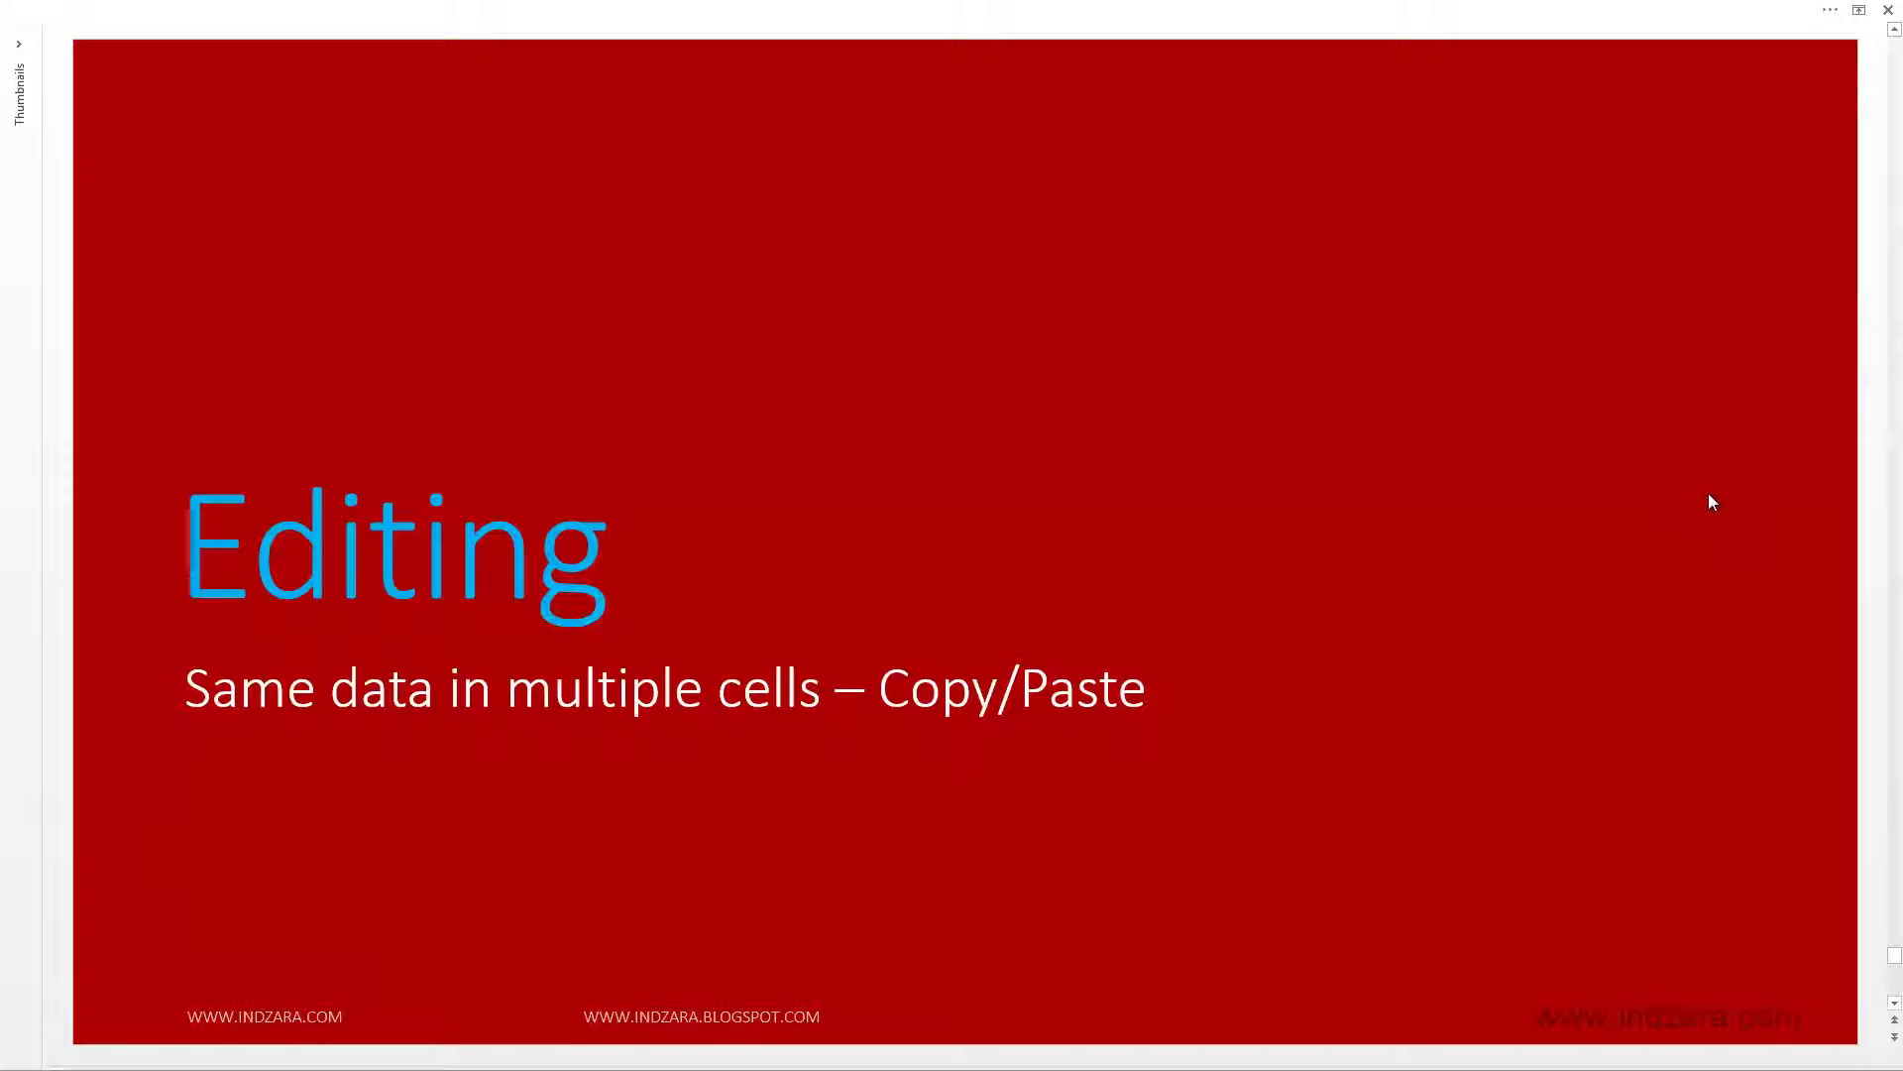
# - Switch from the PowerPoint title slide to the INDZARA BOOK STORE - BOOKS workbook in Excel
pyautogui.hotkey('alt', 'Tab')
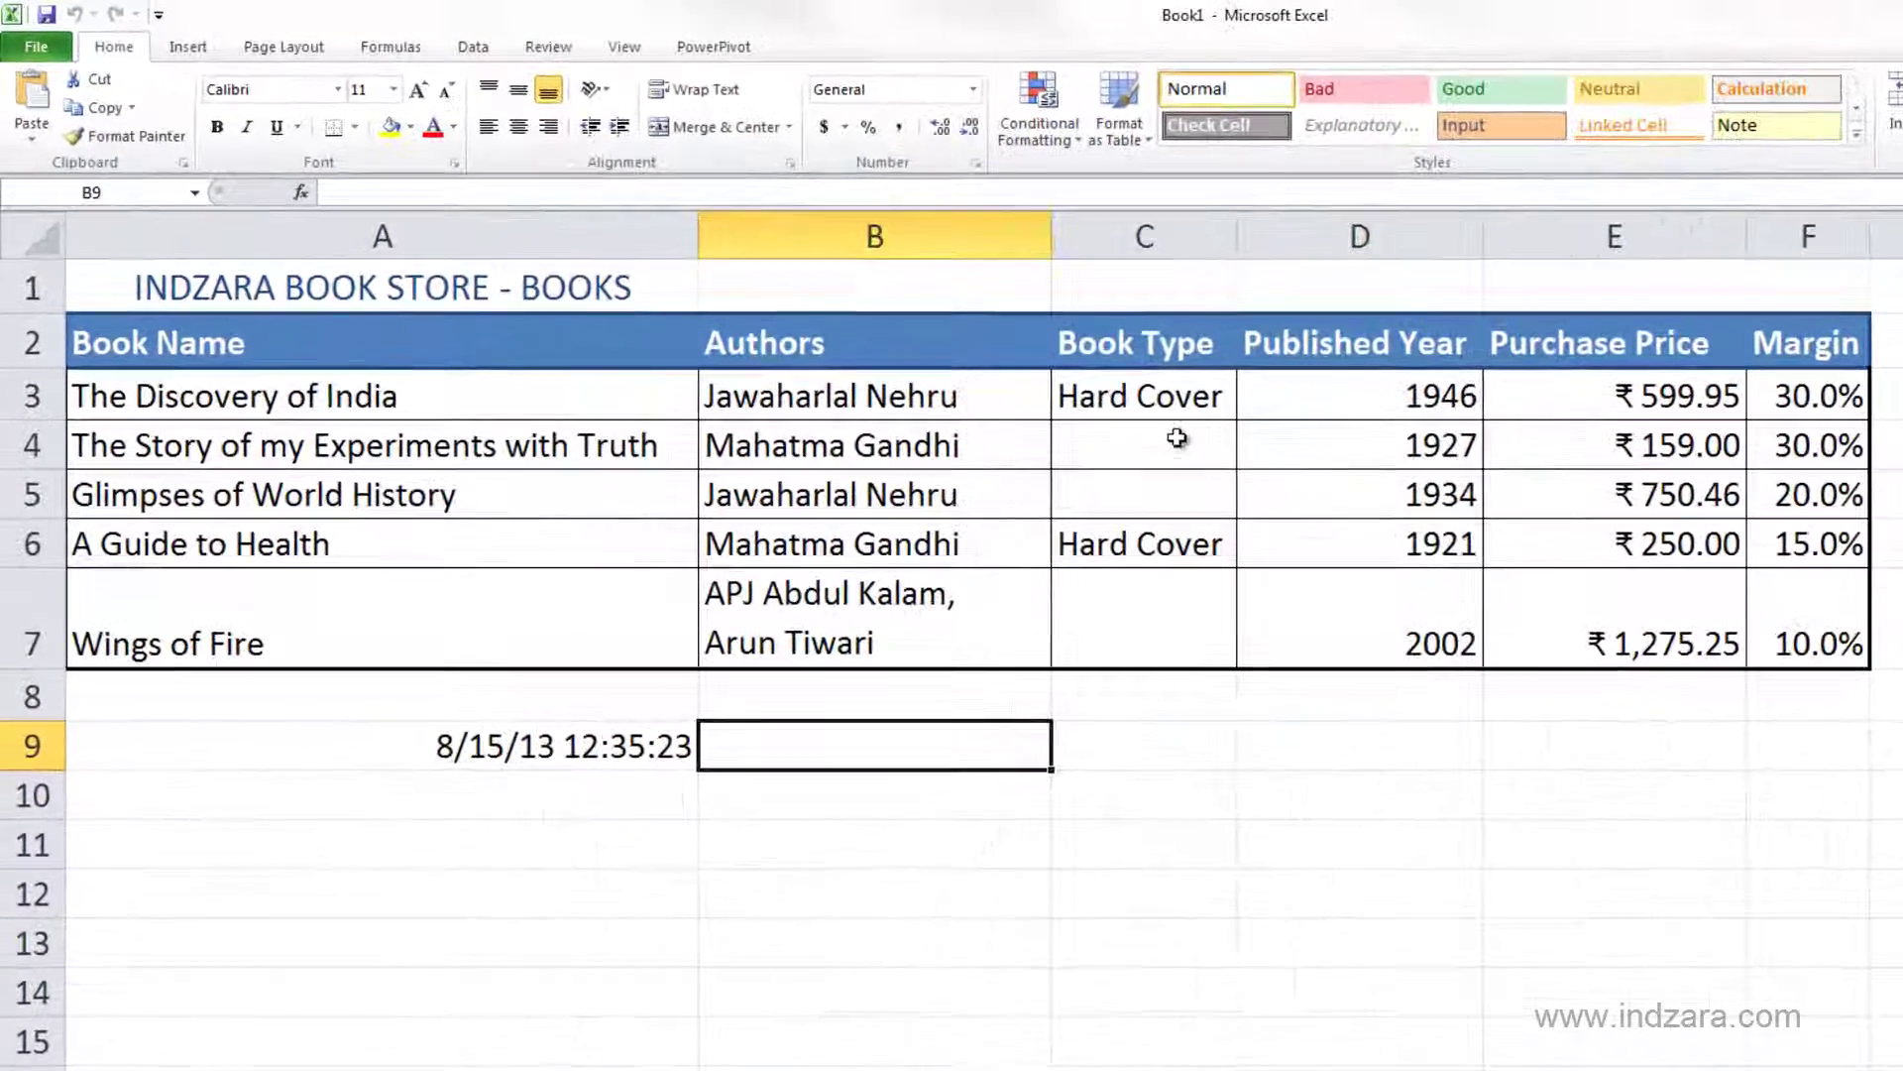
# - Clear Book Type cells C4:C7 so only C3 keeps Hard Cover, then select C3
pyautogui.moveTo(1177, 437); pyautogui.dragTo(1164, 624)
pyautogui.click(1172, 442)
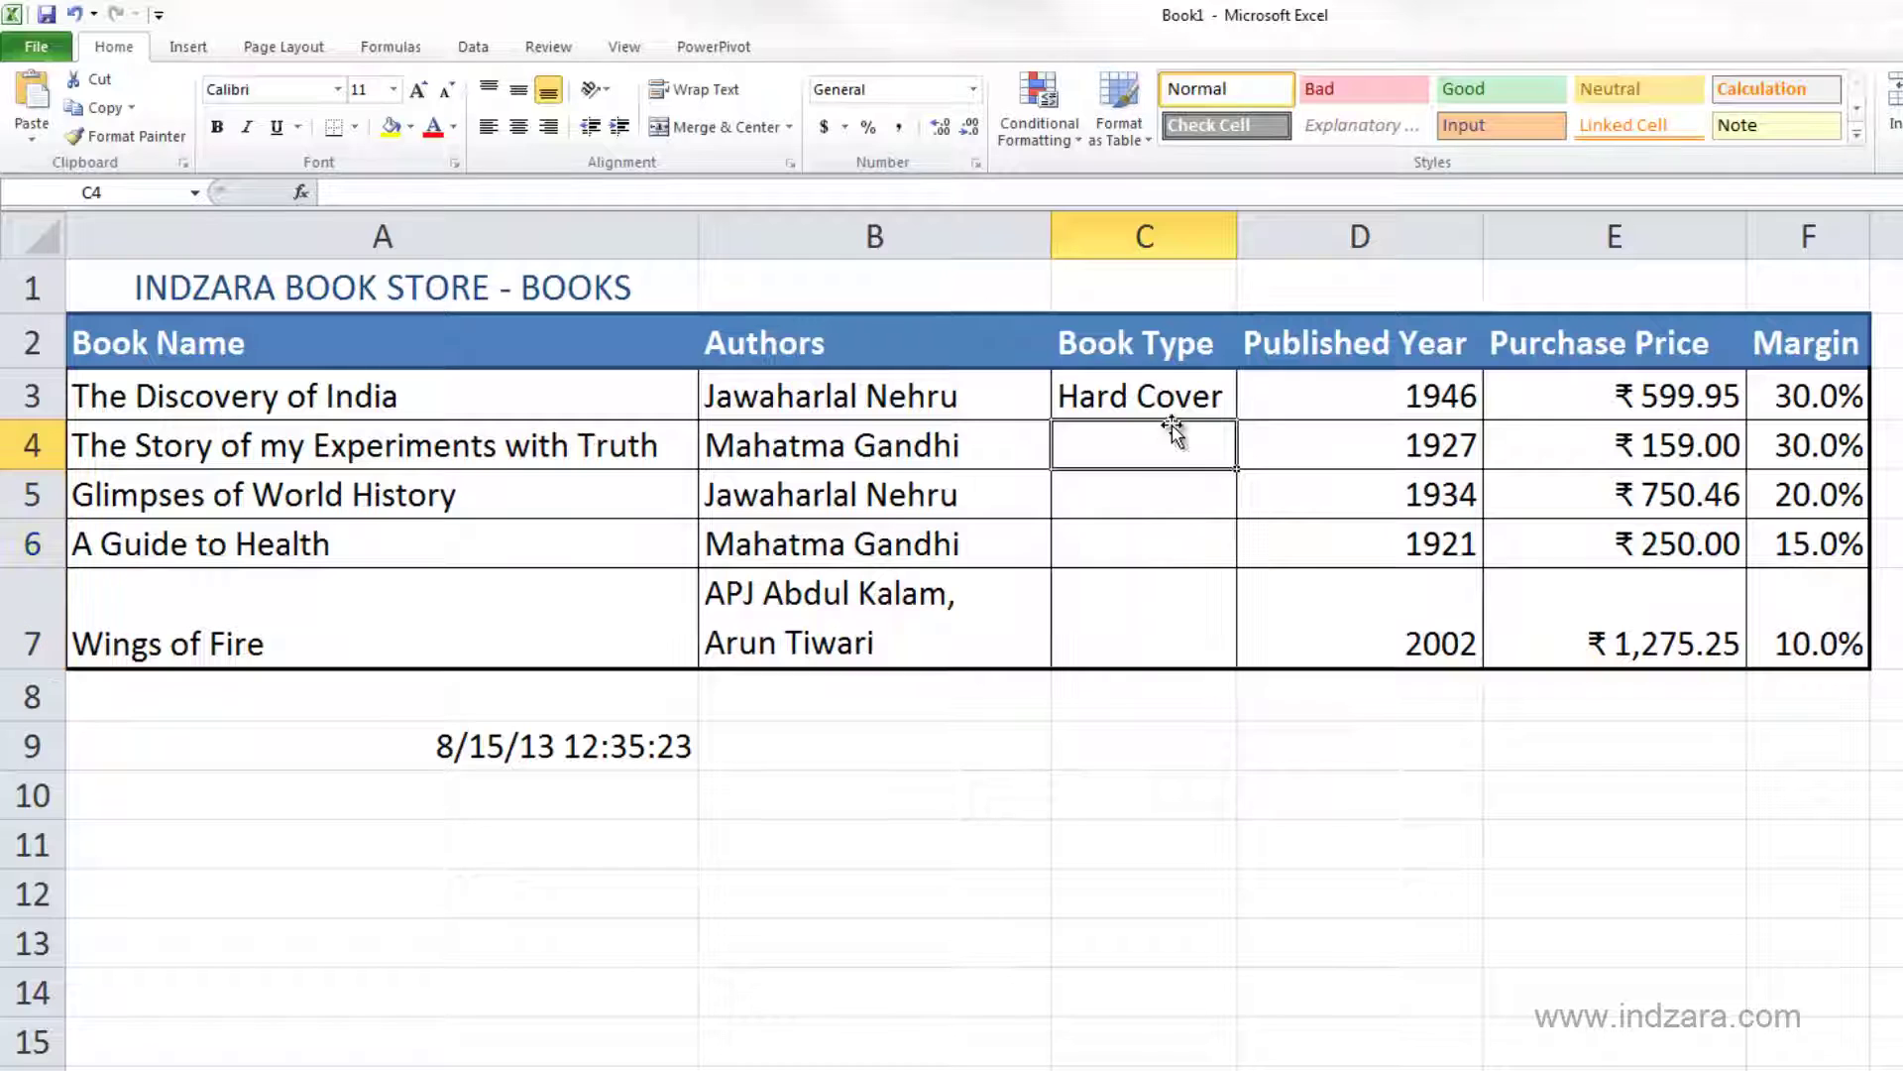
pyautogui.click(1187, 406)
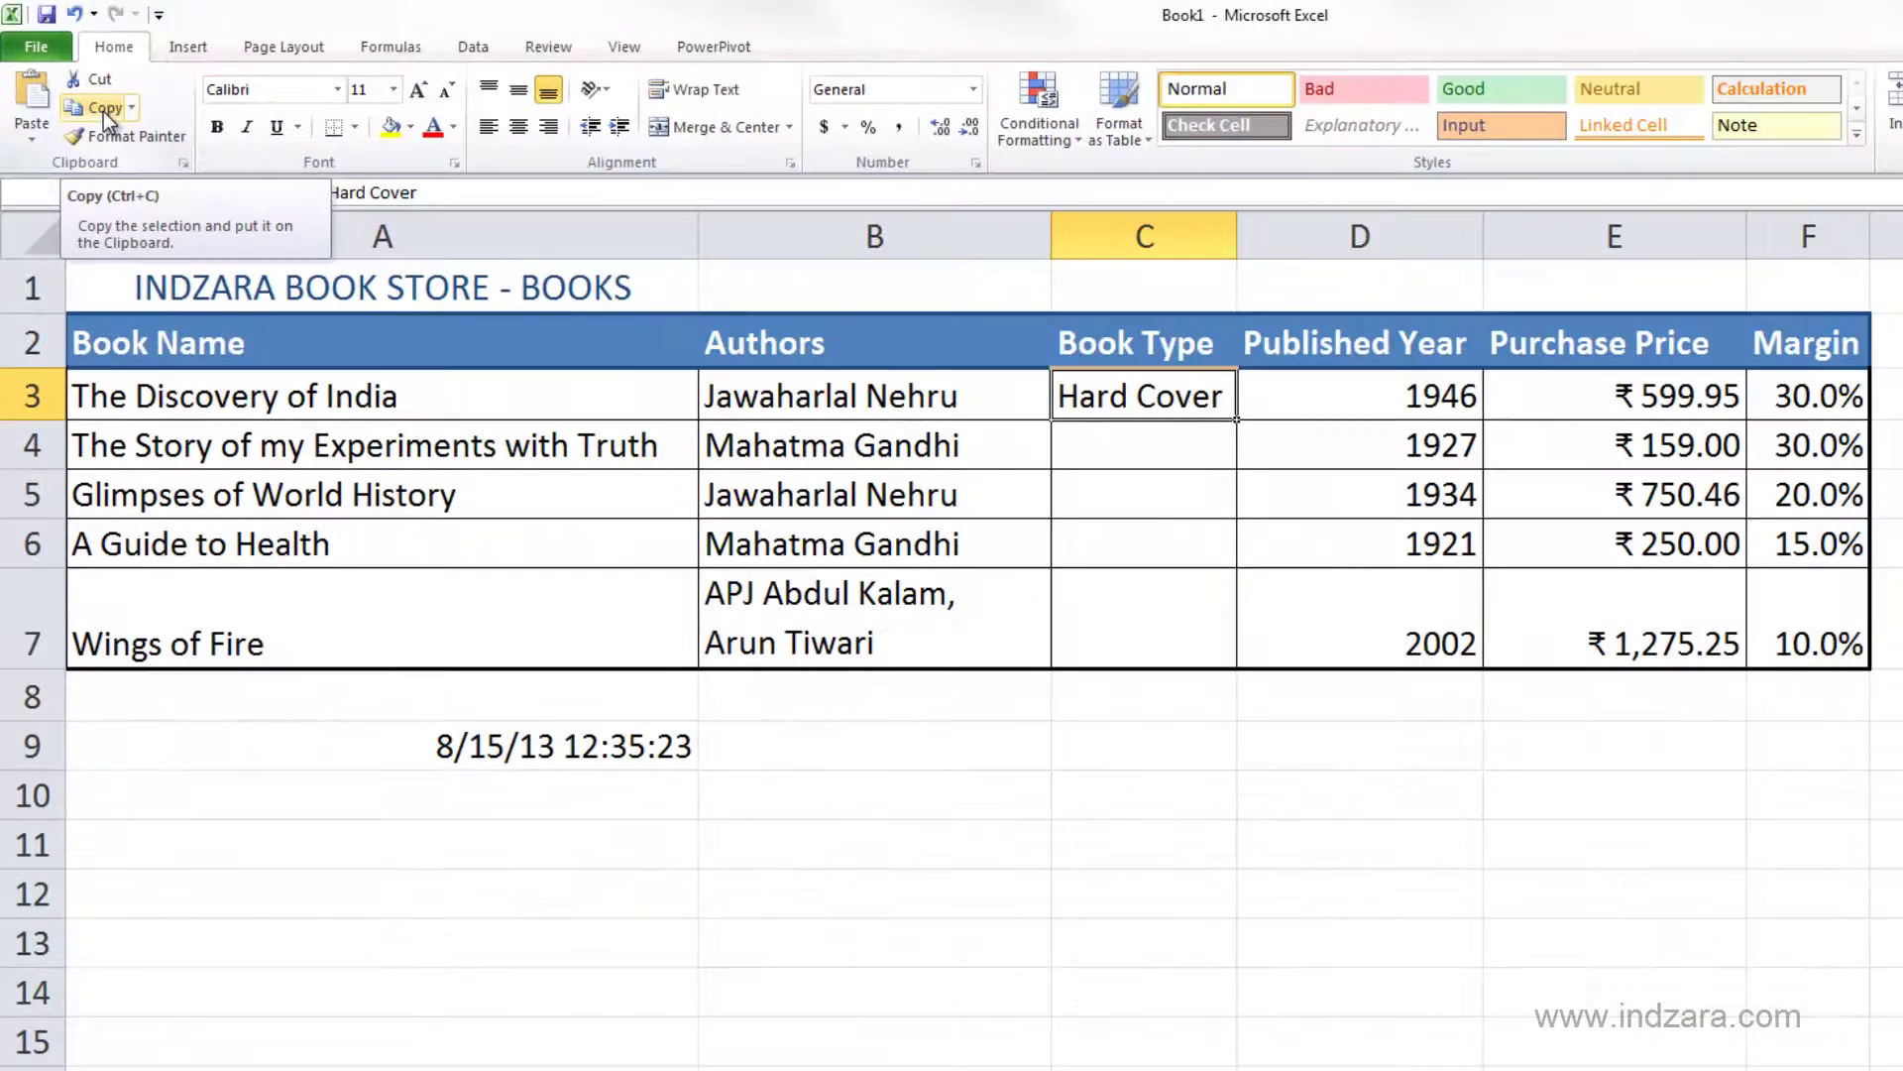
# - Copy the Hard Cover cell C3 using the Copy button, the right-click menu and Ctrl+C
pyautogui.click(103, 109)
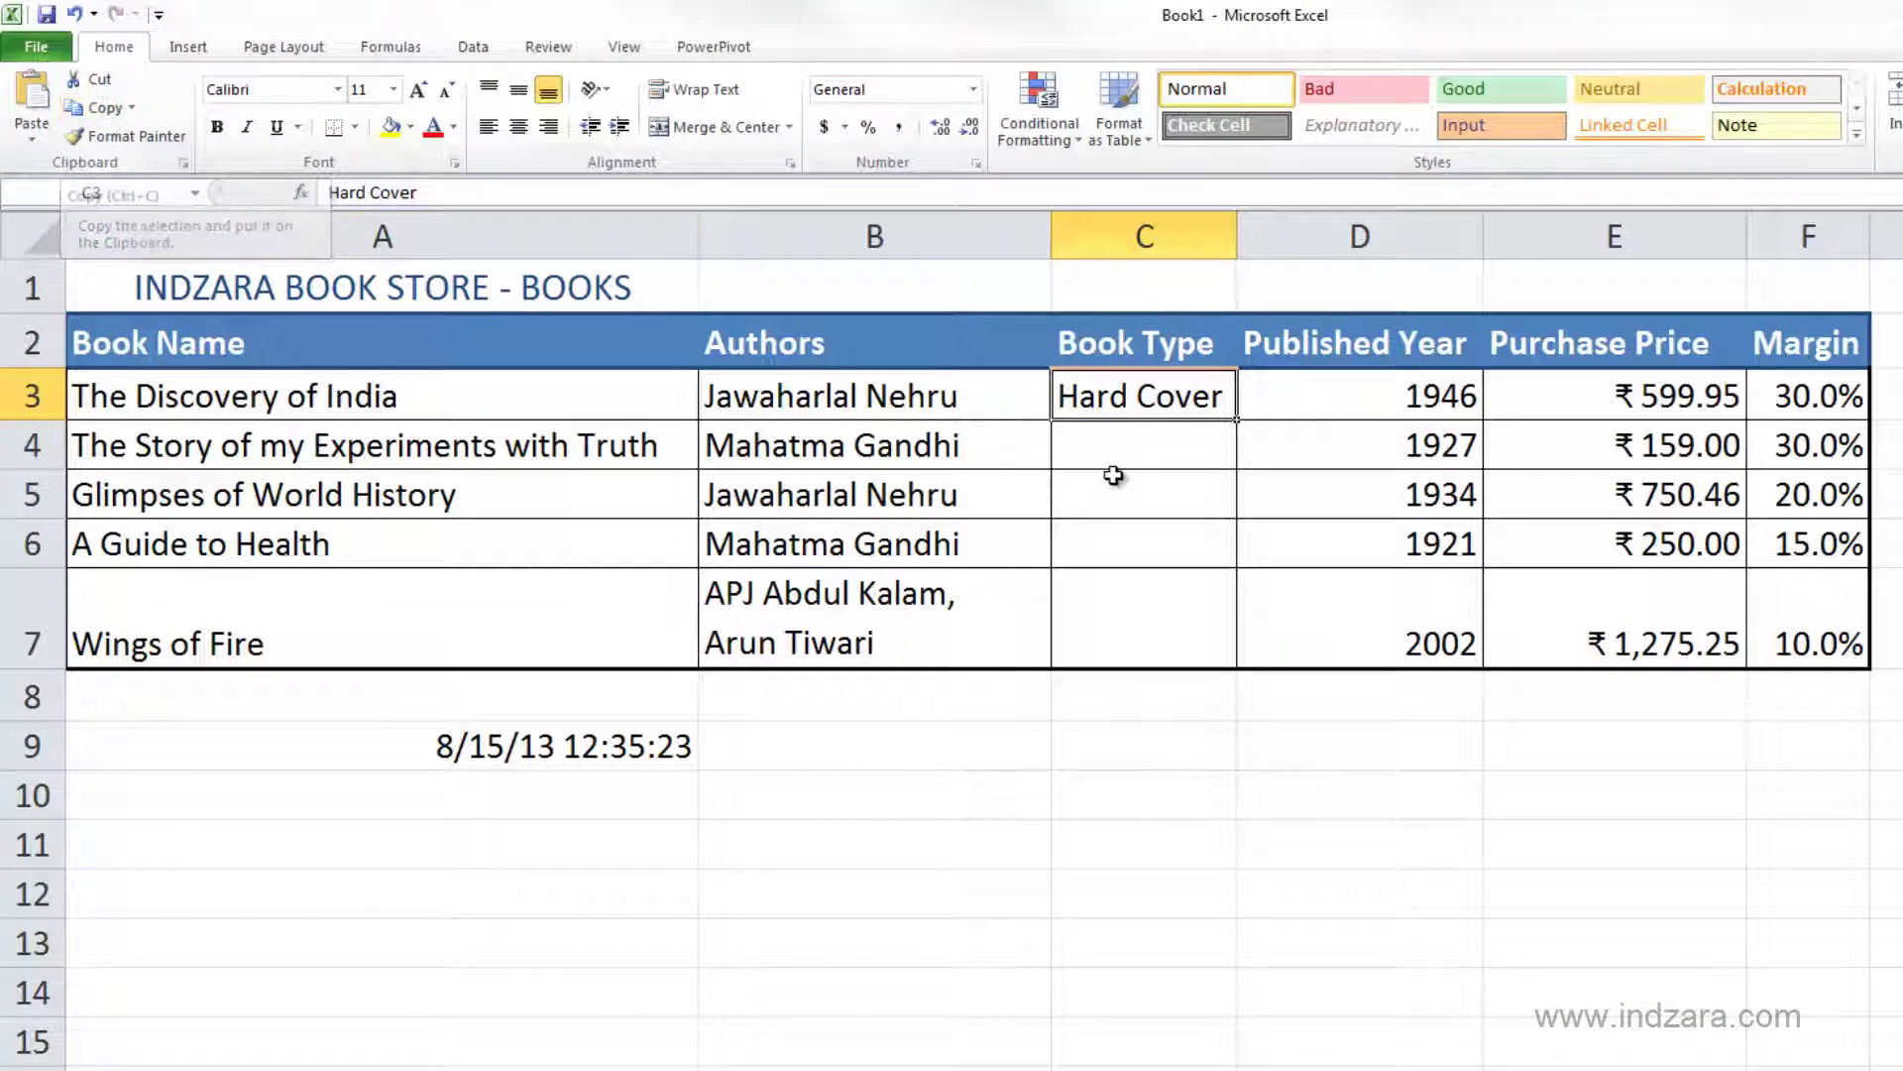
pyautogui.rightClick(1125, 405)
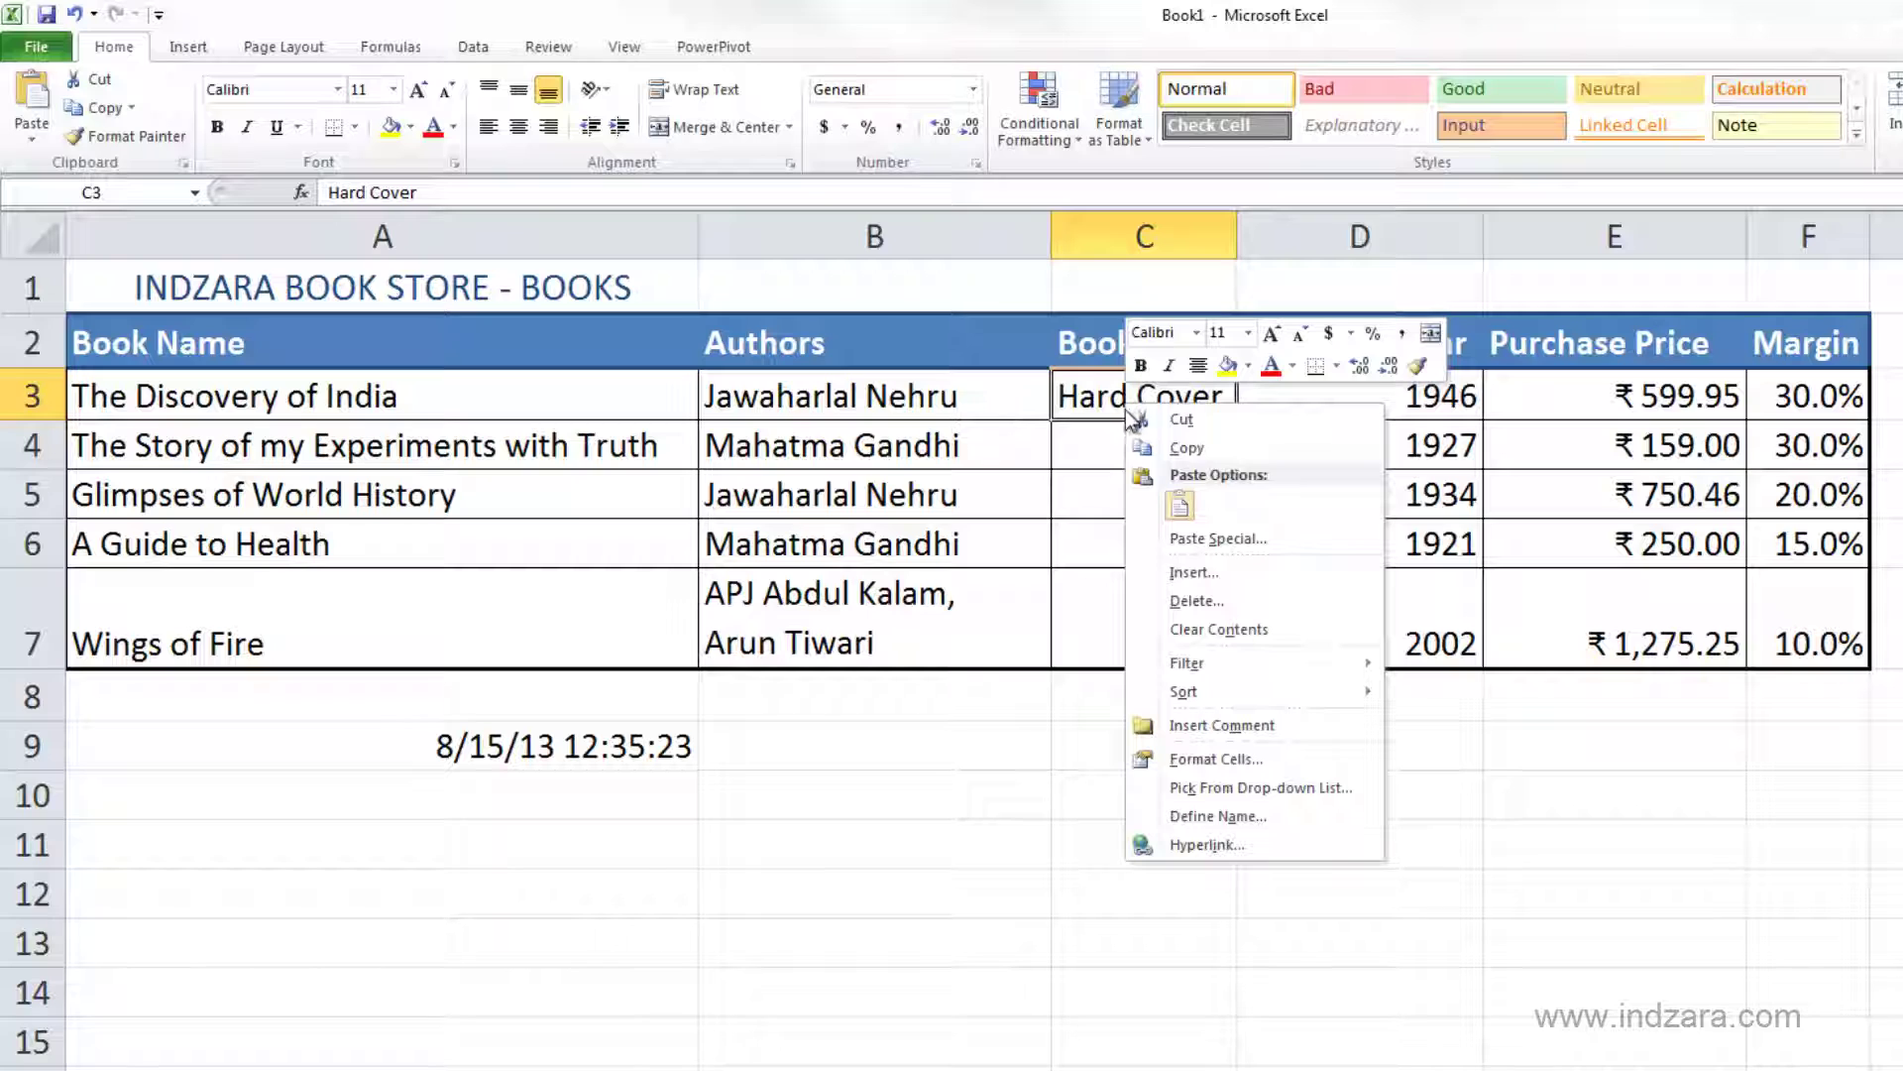
pyautogui.click(1184, 449)
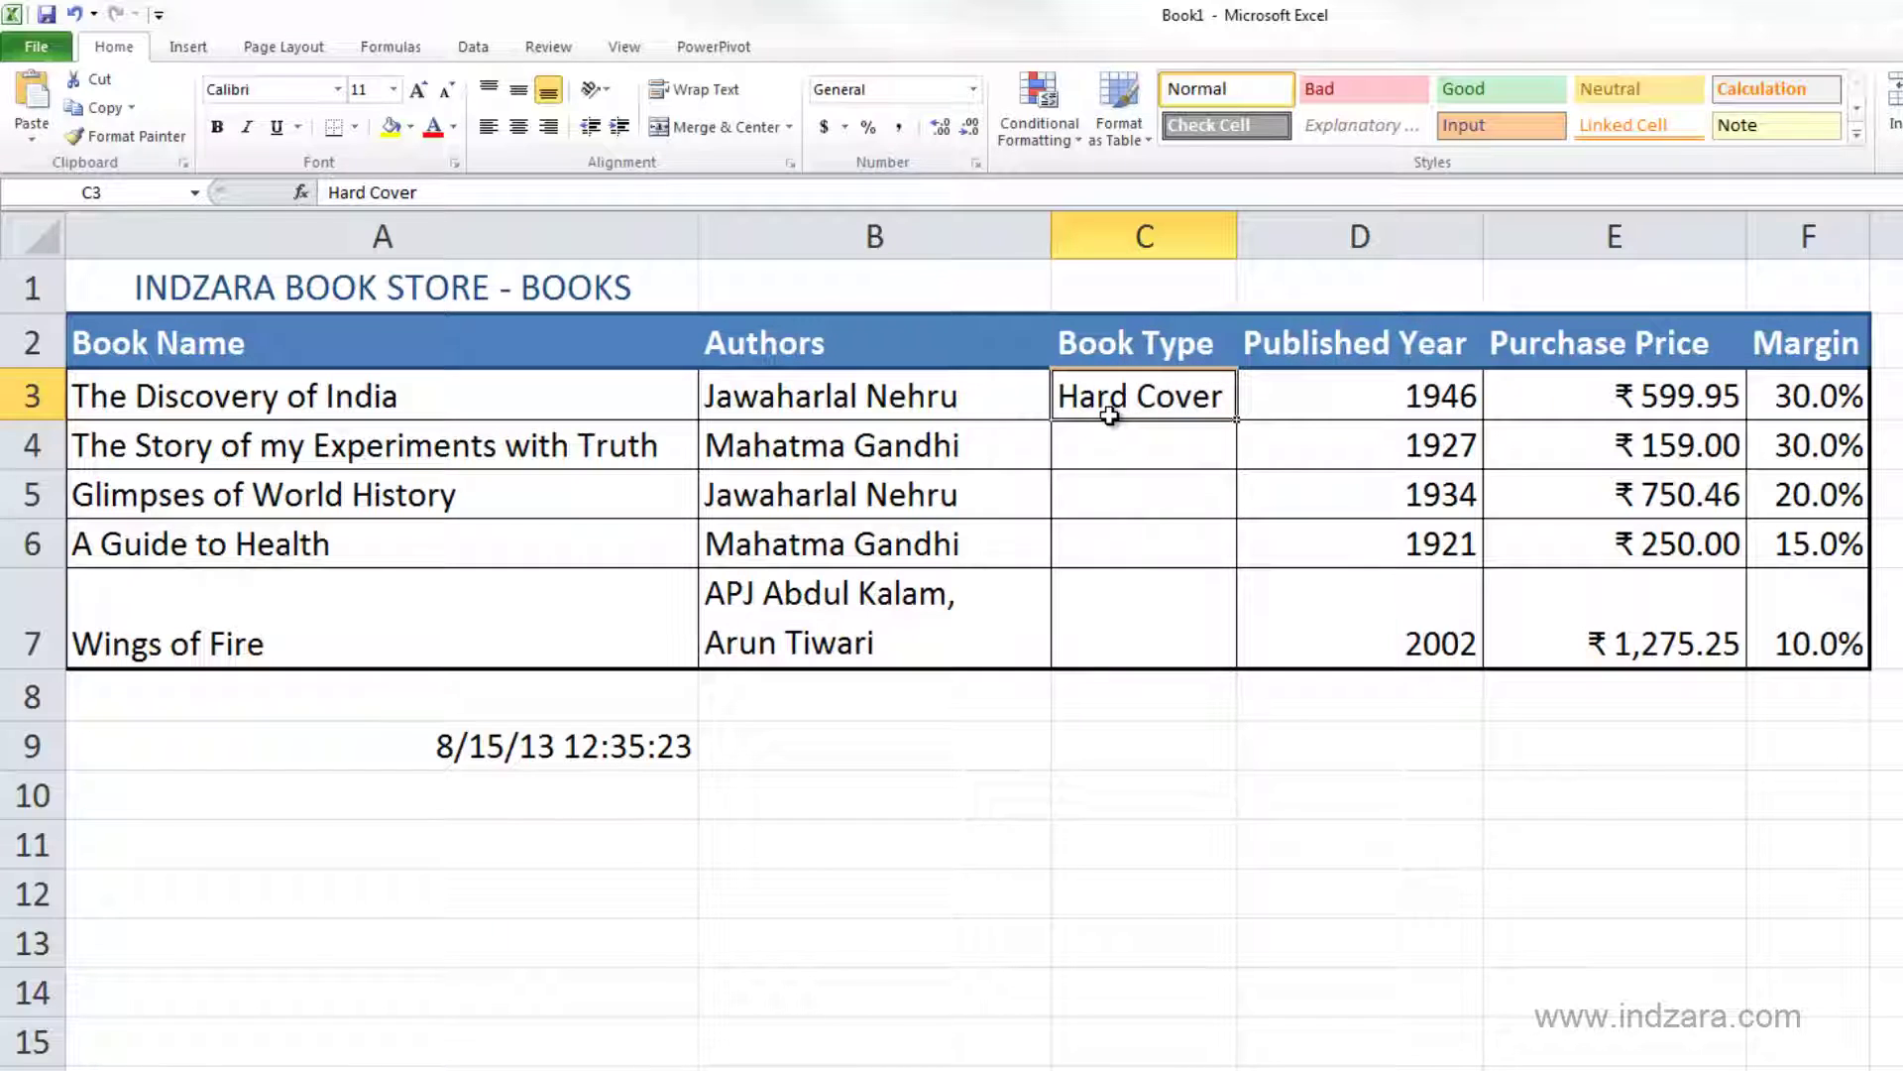
pyautogui.hotkey('ctrl', 'c')
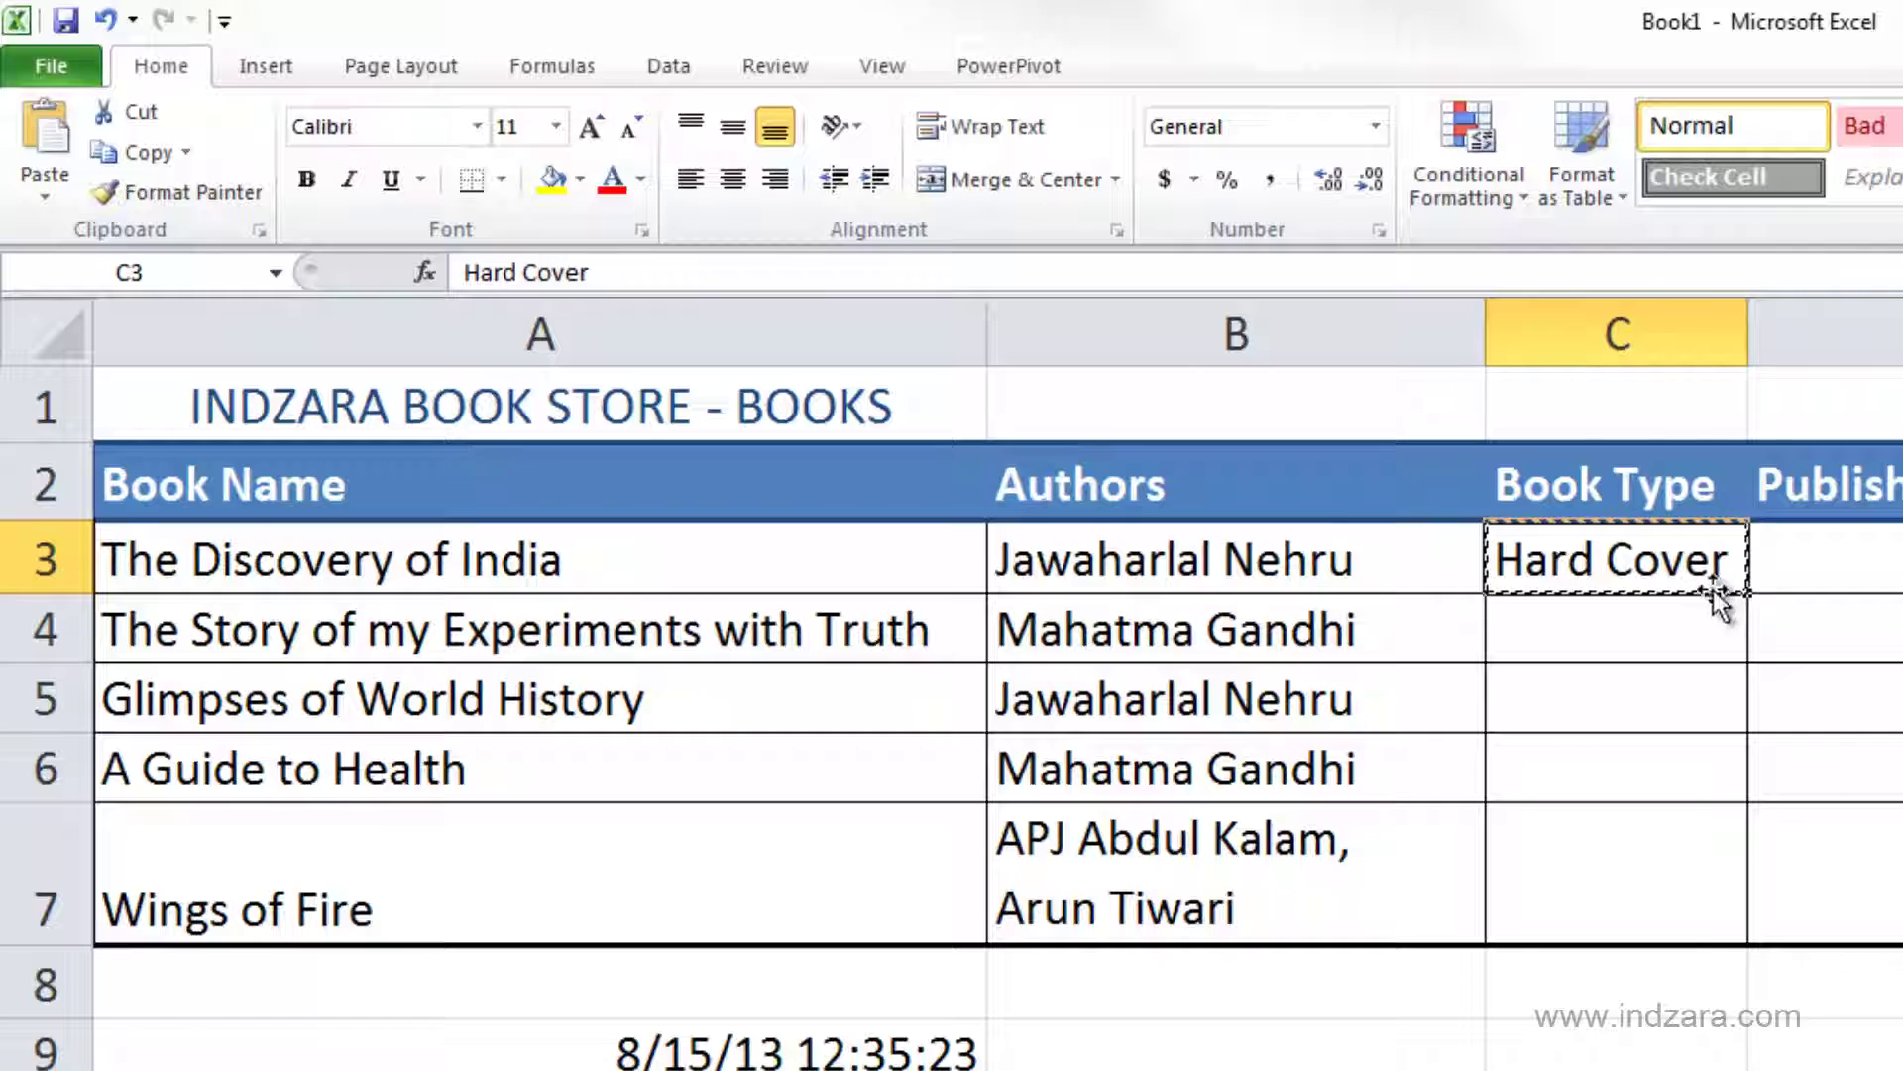
# - Paste Hard Cover into Book Type cells C4 and C5
pyautogui.click(1703, 639)
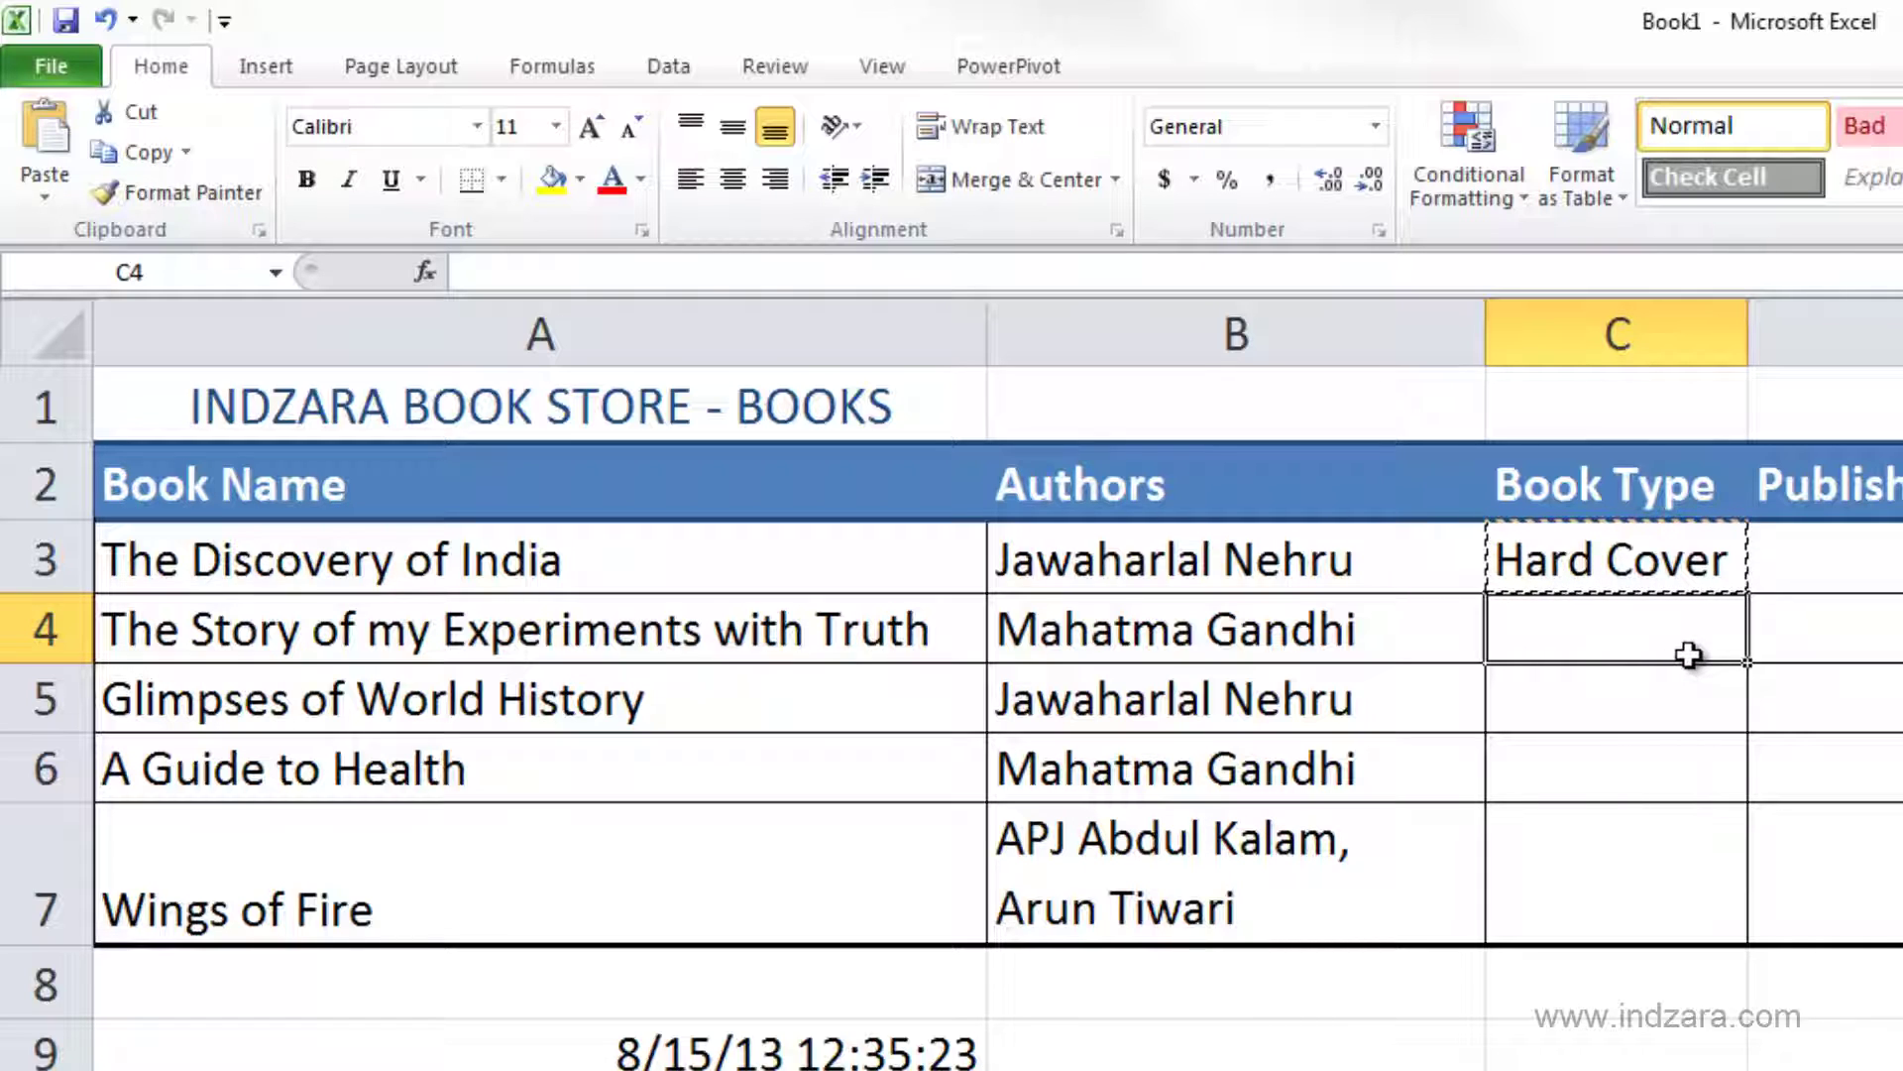
pyautogui.click(1689, 654)
pyautogui.hotkey('ctrl', 'v')
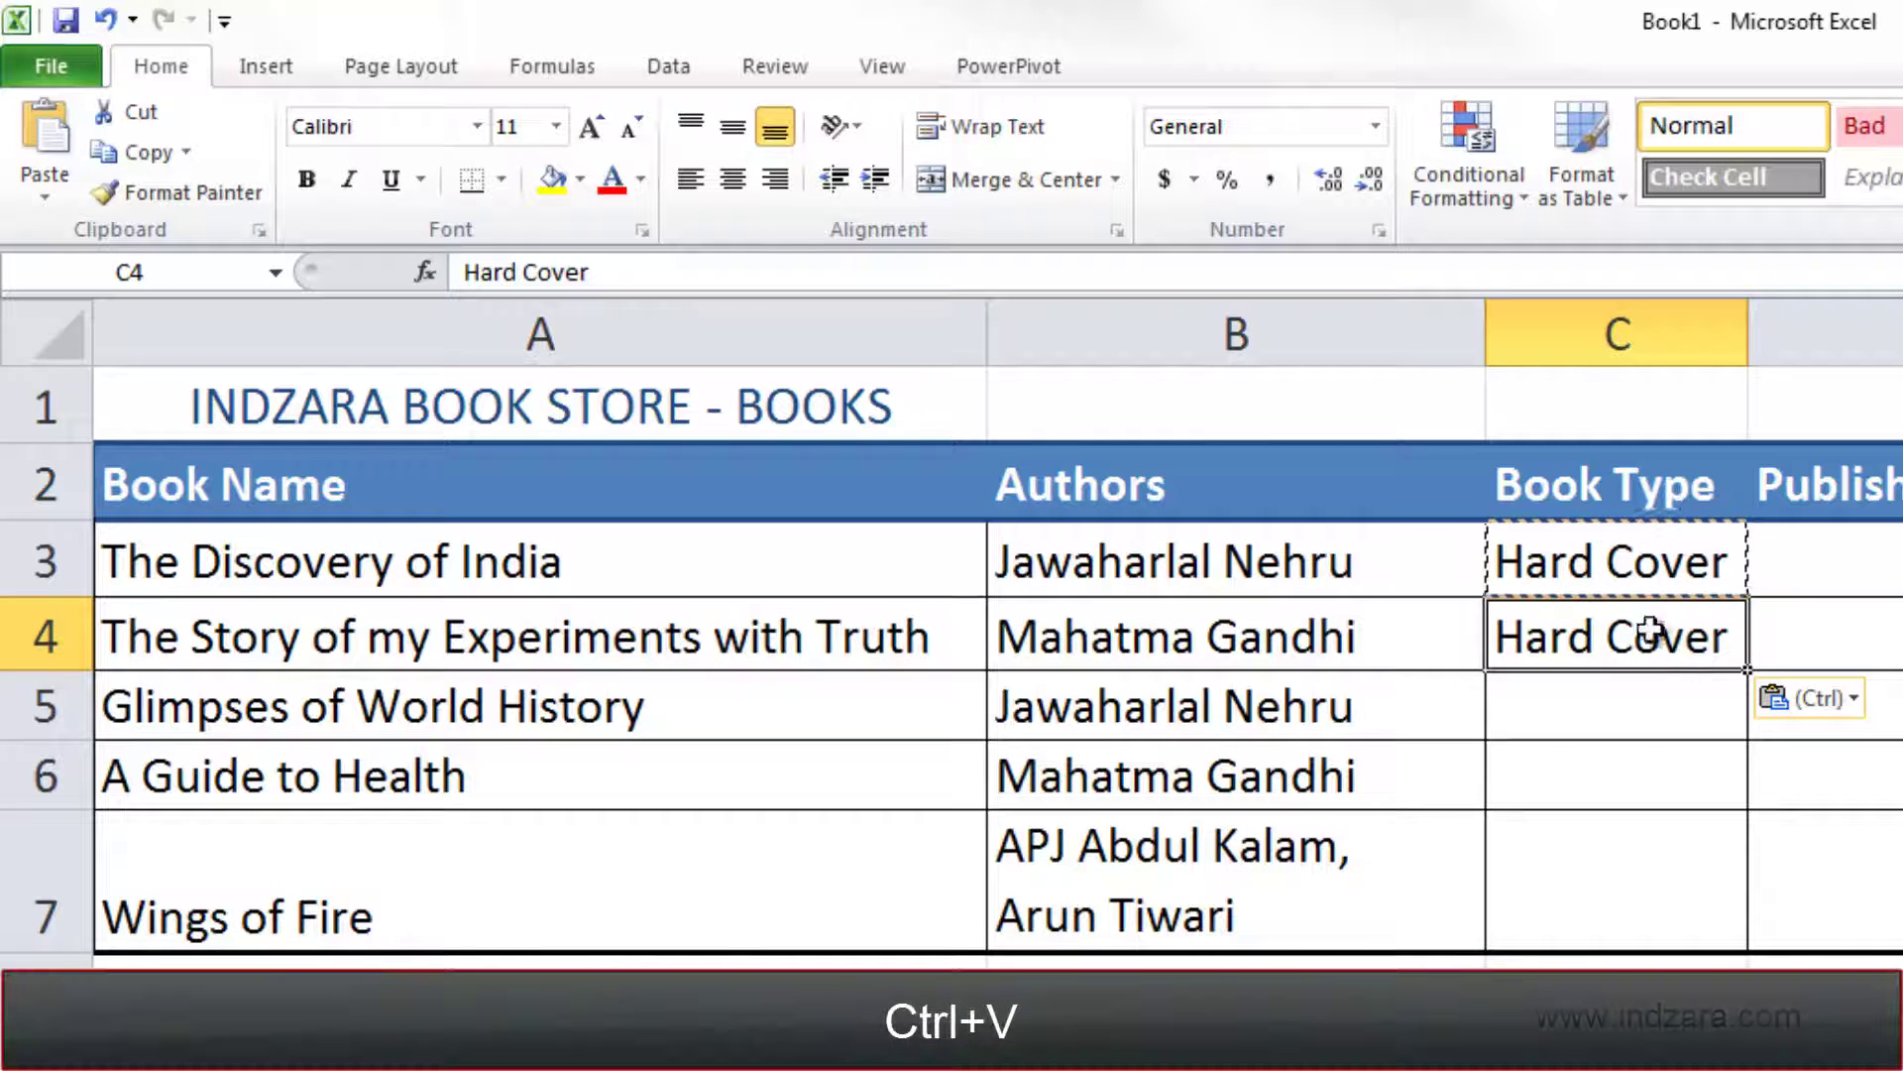
pyautogui.click(1640, 706)
pyautogui.click(1639, 850)
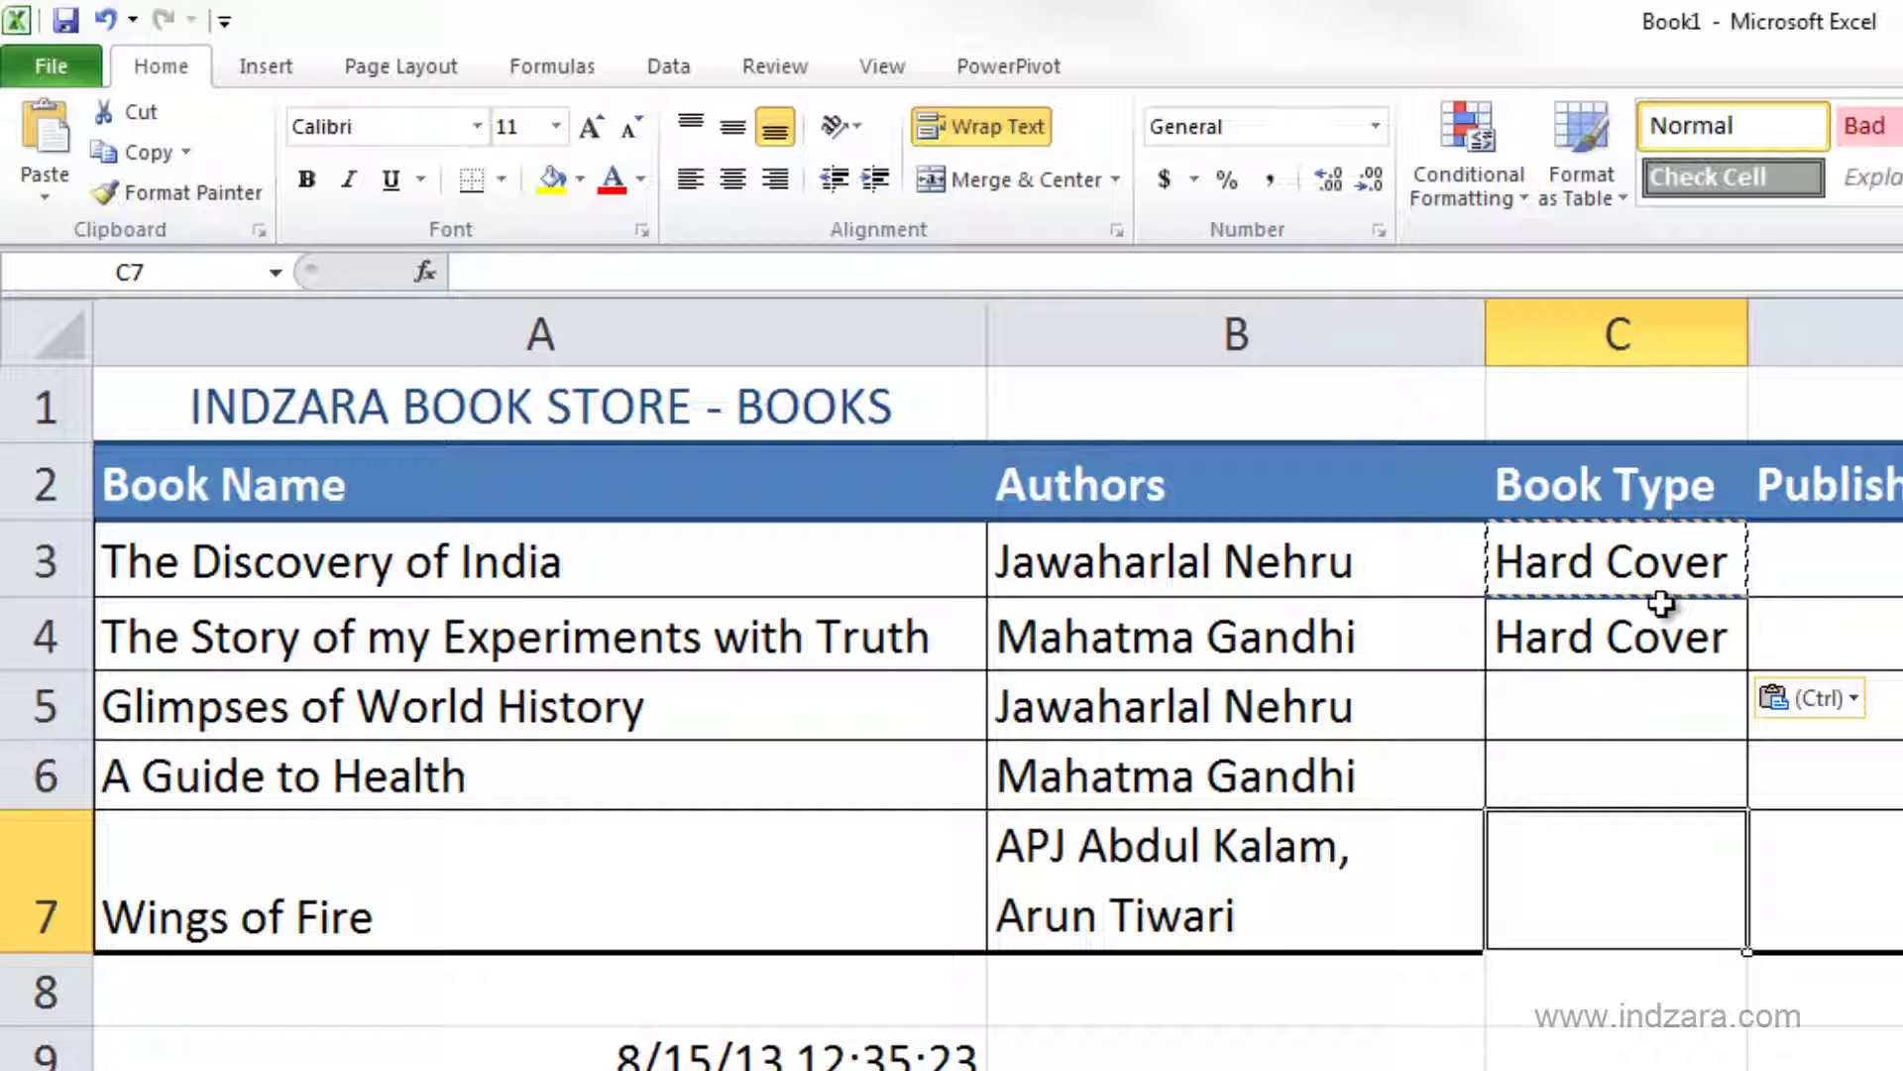
pyautogui.click(1638, 710)
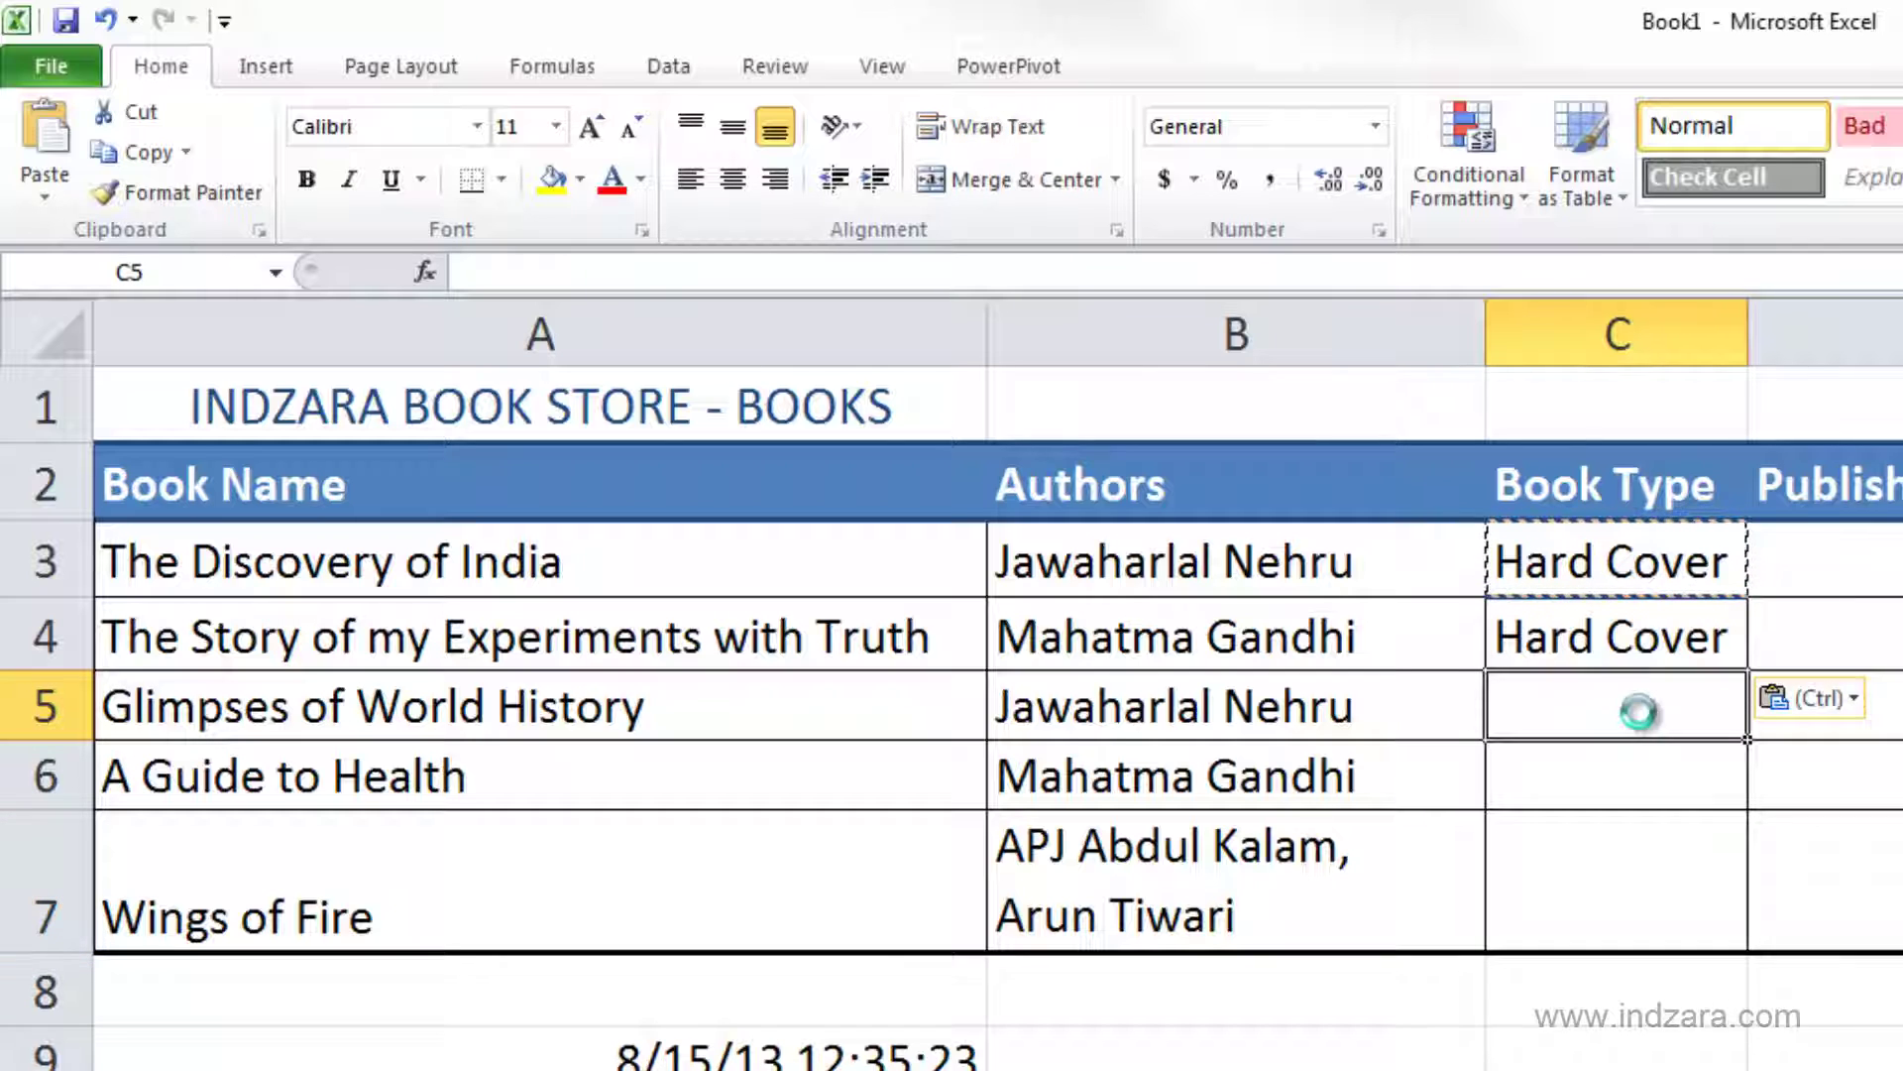
pyautogui.hotkey('ctrl', 'v')
# - Paste Hard Cover into C6 and C7, then move off the table to C9
pyautogui.click(1645, 779)
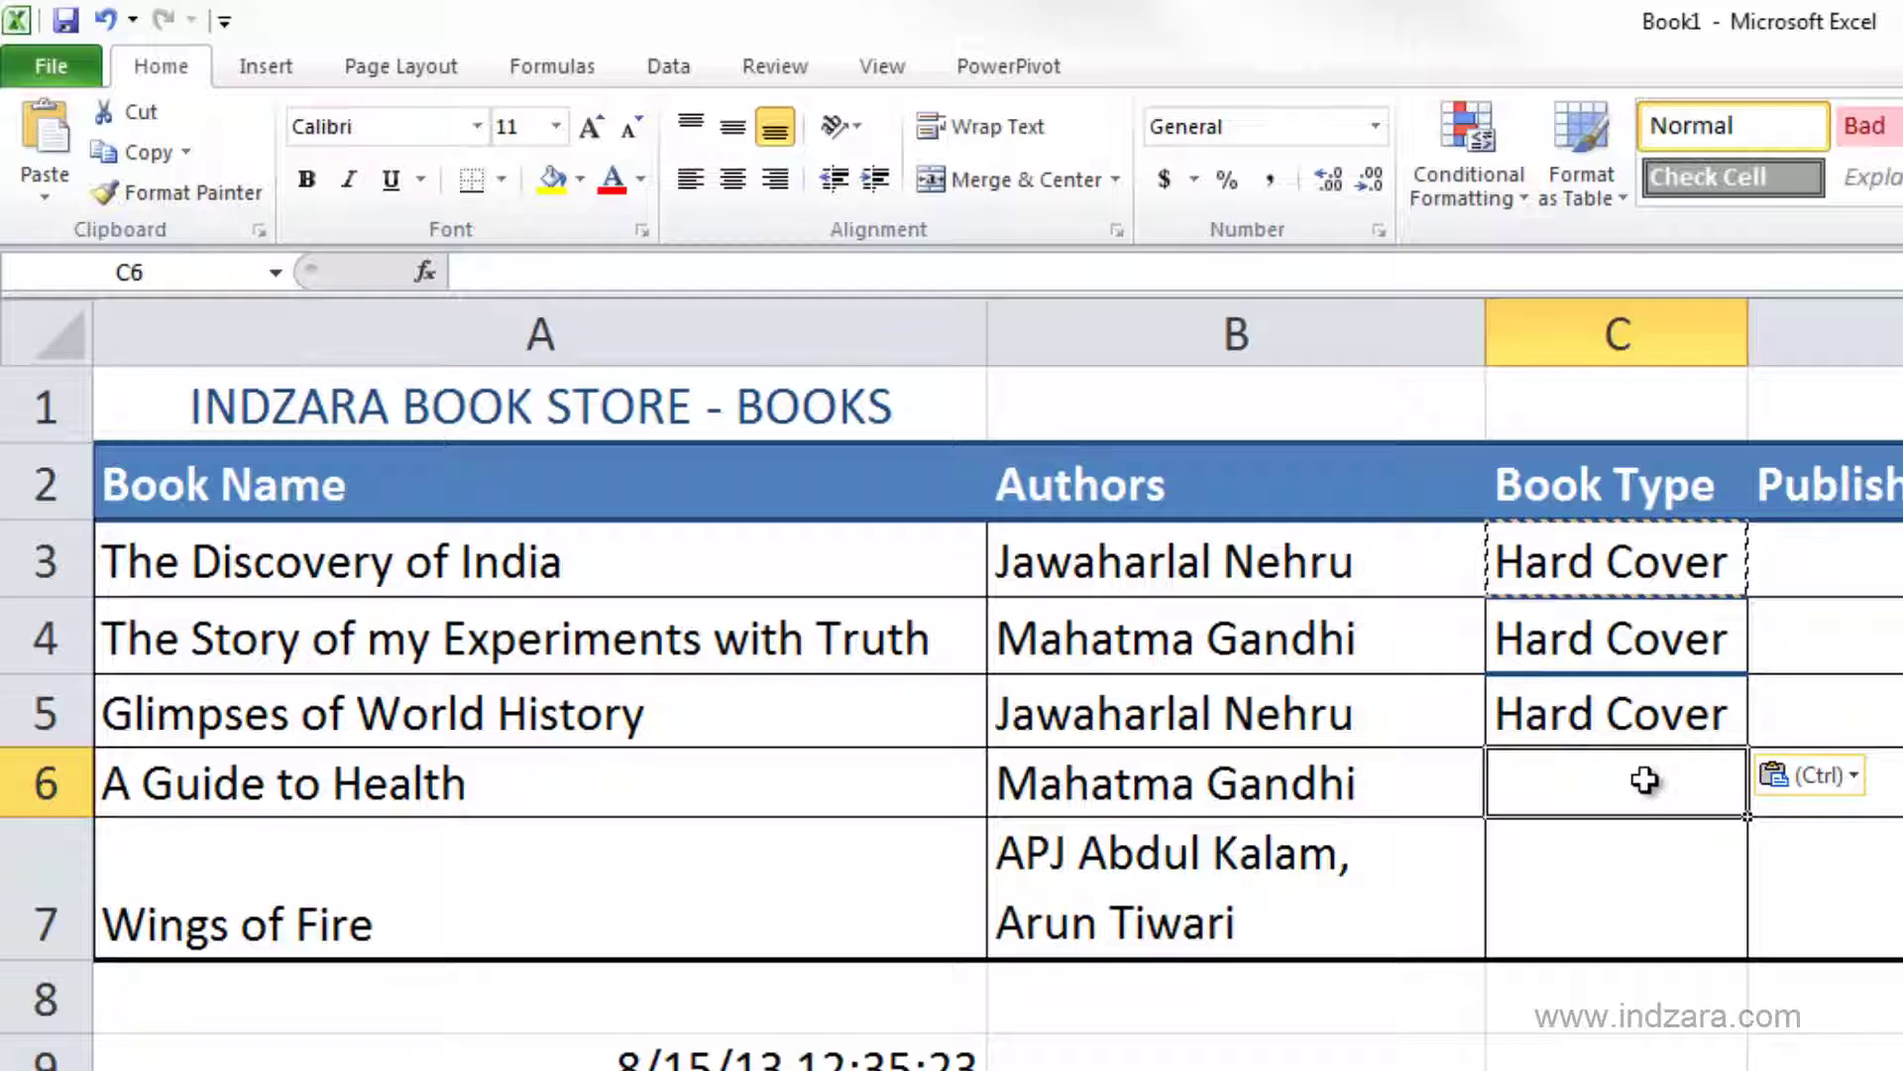
pyautogui.hotkey('ctrl', 'v')
pyautogui.click(1649, 875)
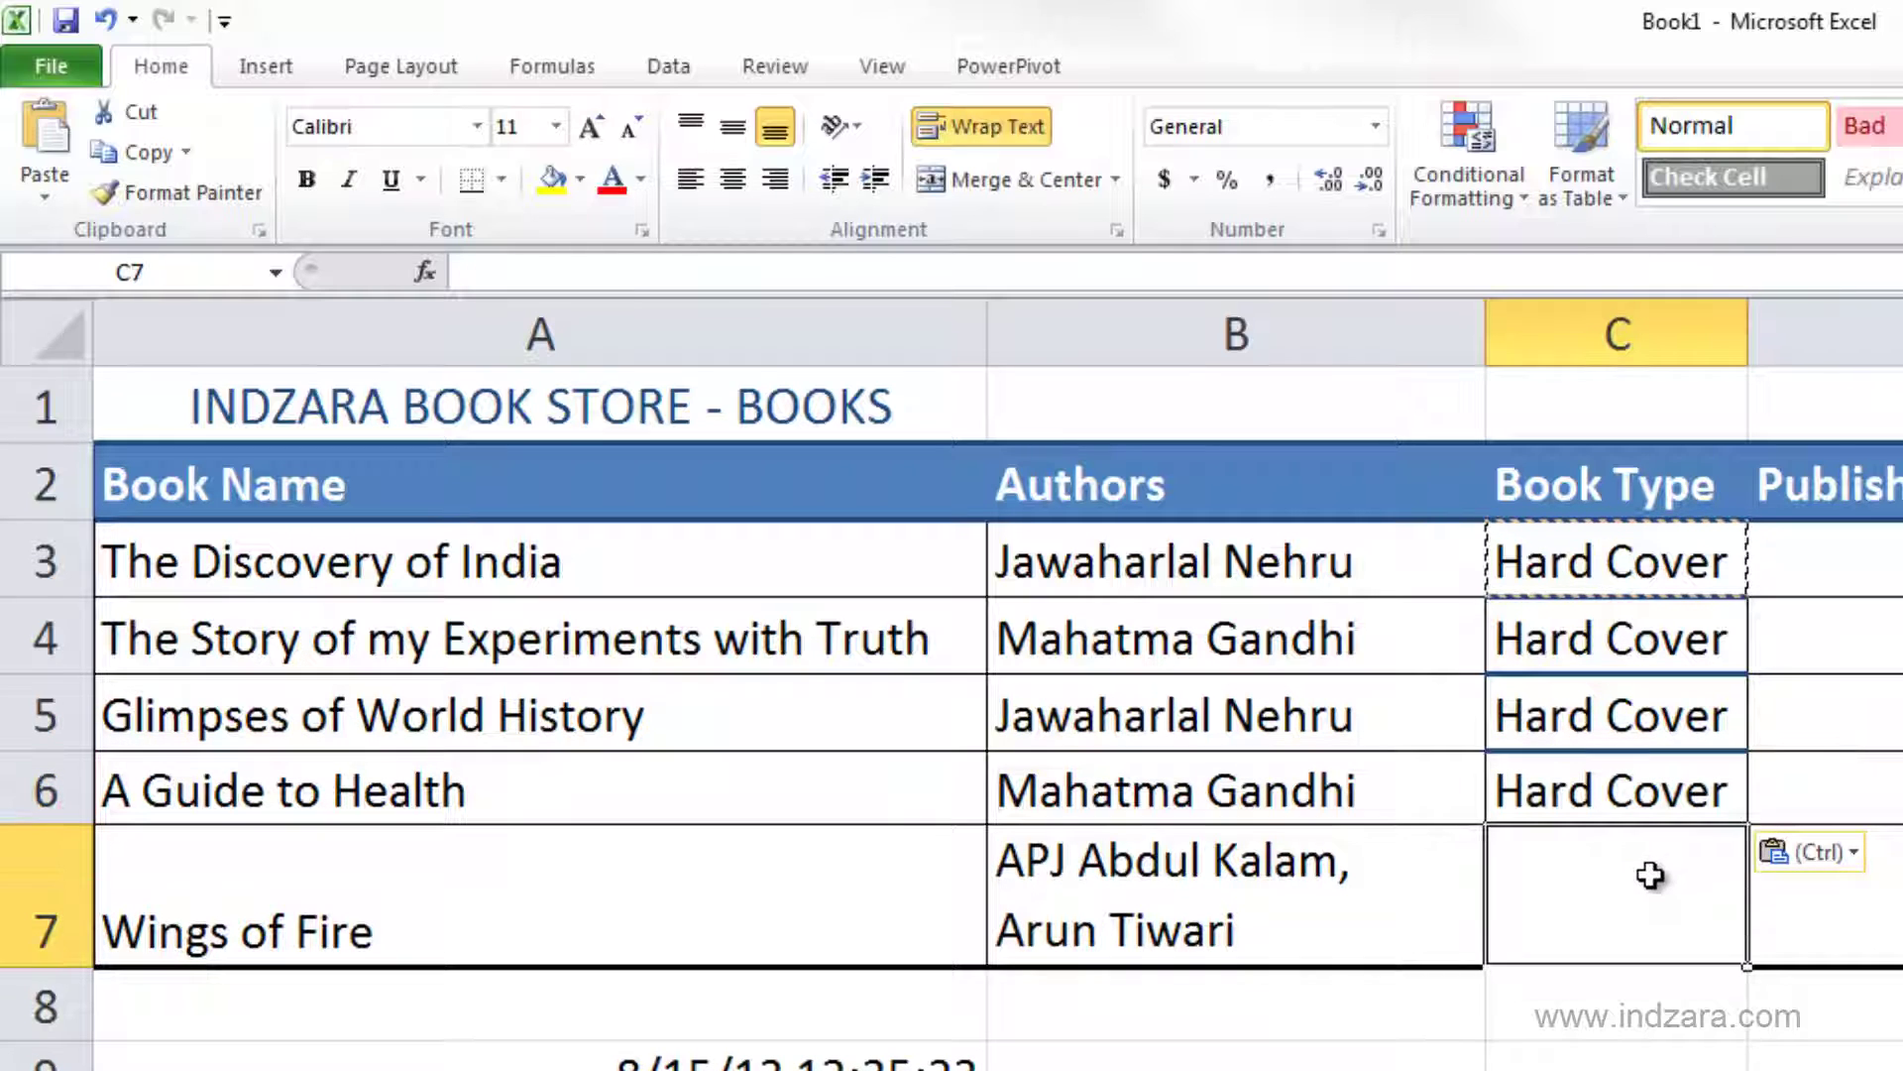
pyautogui.hotkey('ctrl', 'v')
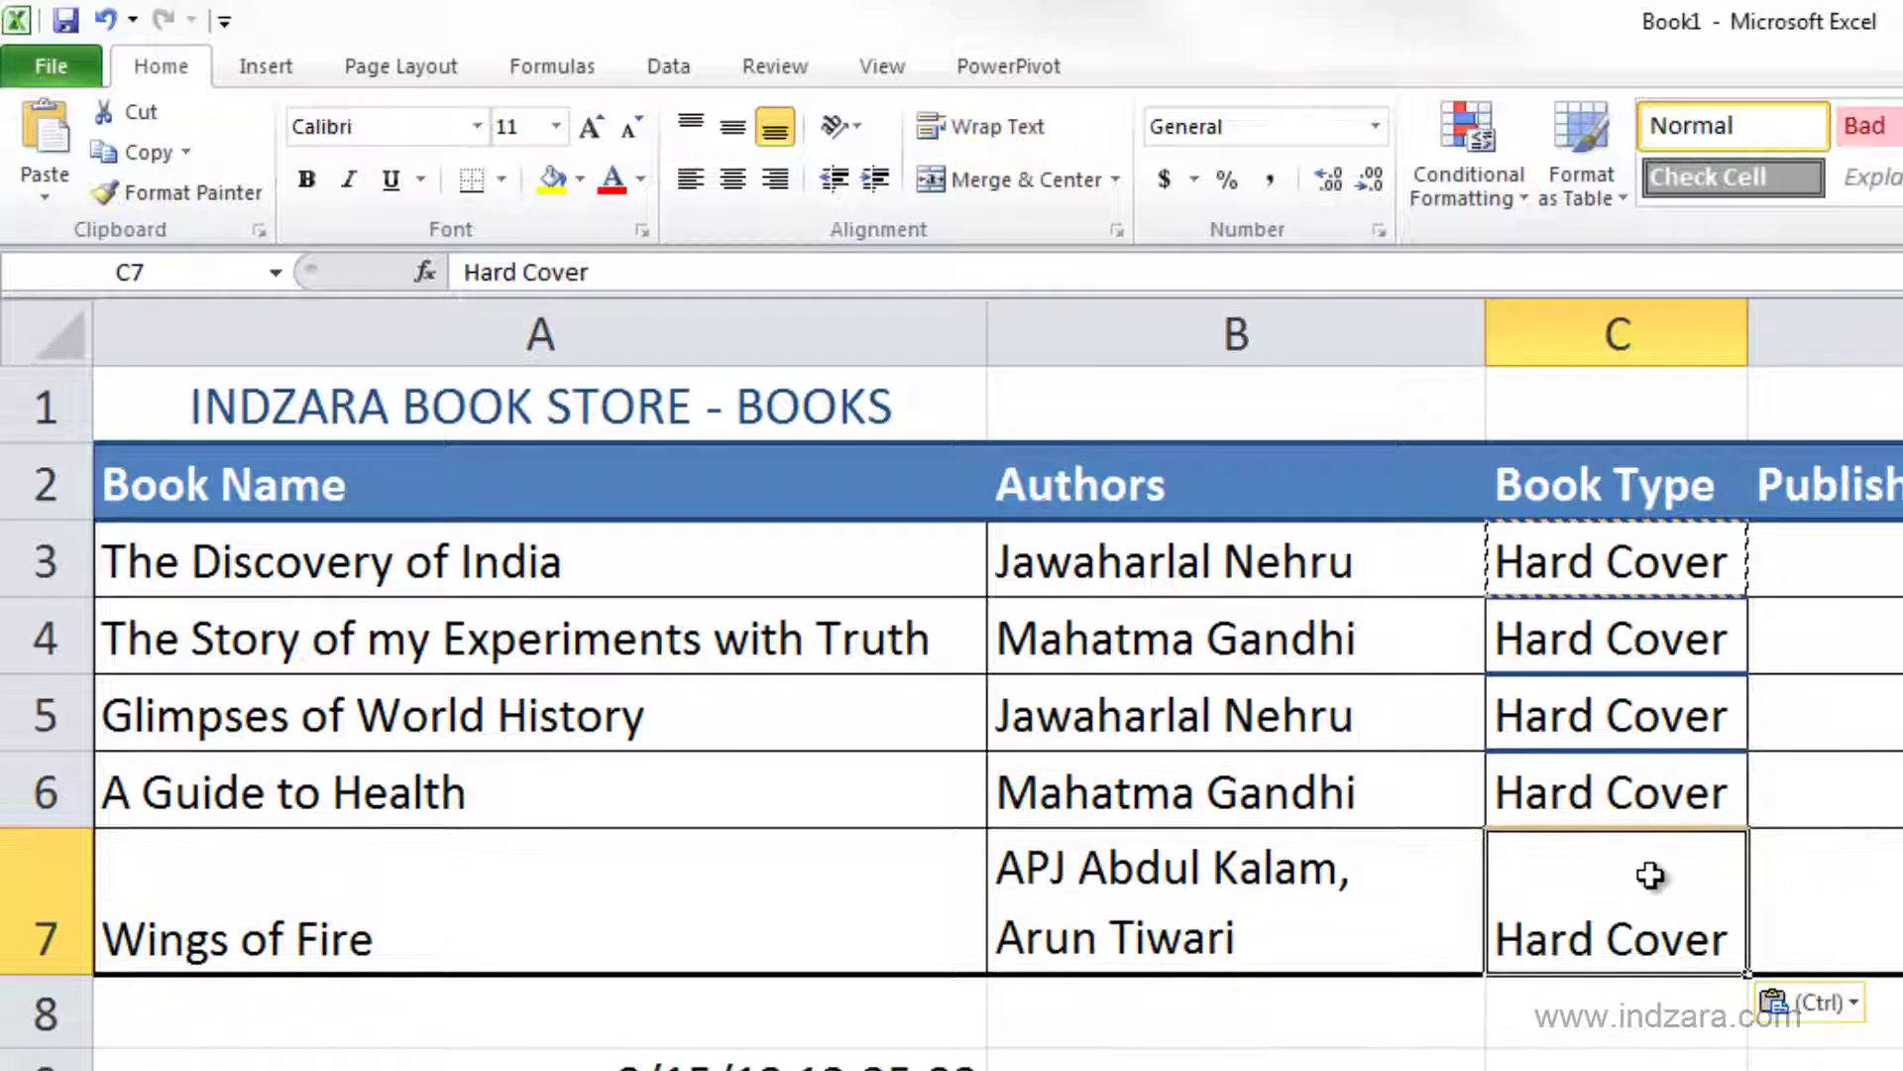
pyautogui.click(1683, 1061)
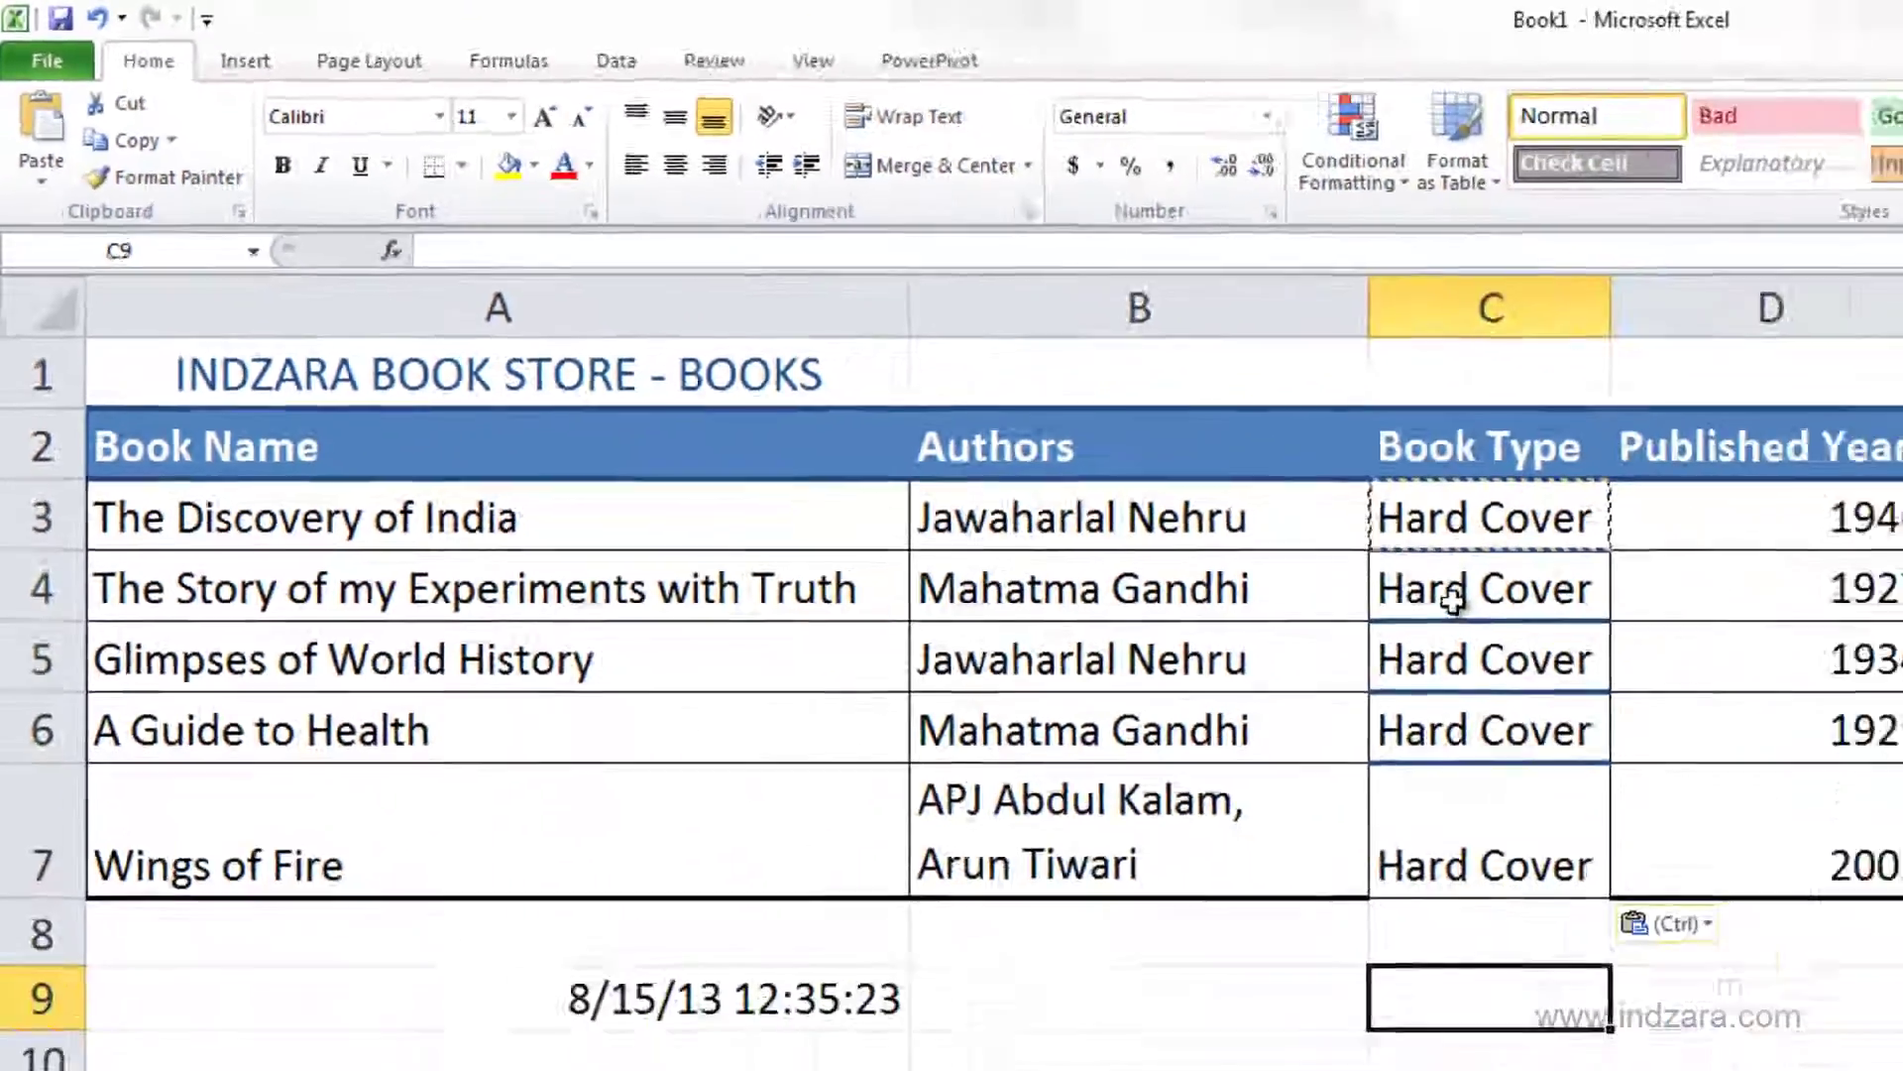
# - Paste Hard Cover into C4 from the context-menu Paste Options, then bring up Paste Special
pyautogui.click(1106, 460)
pyautogui.rightClick(1106, 460)
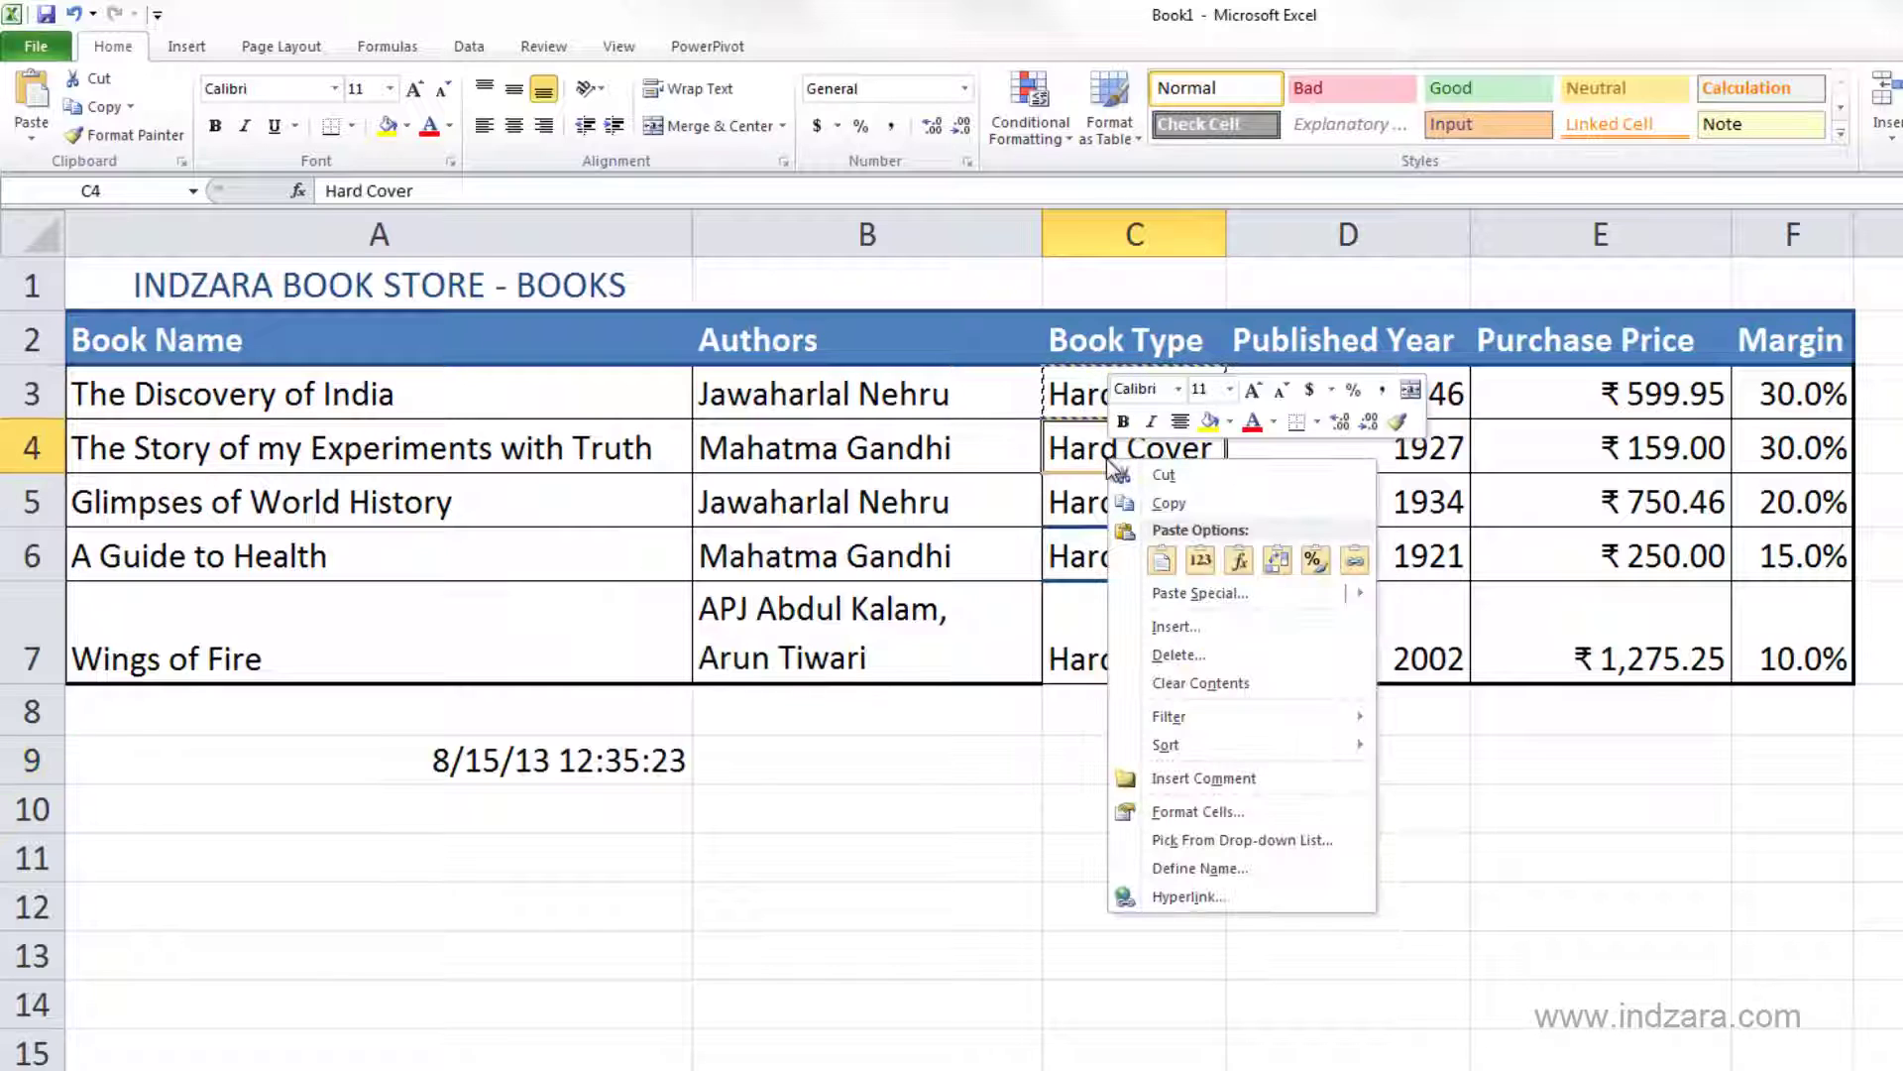
pyautogui.click(1168, 561)
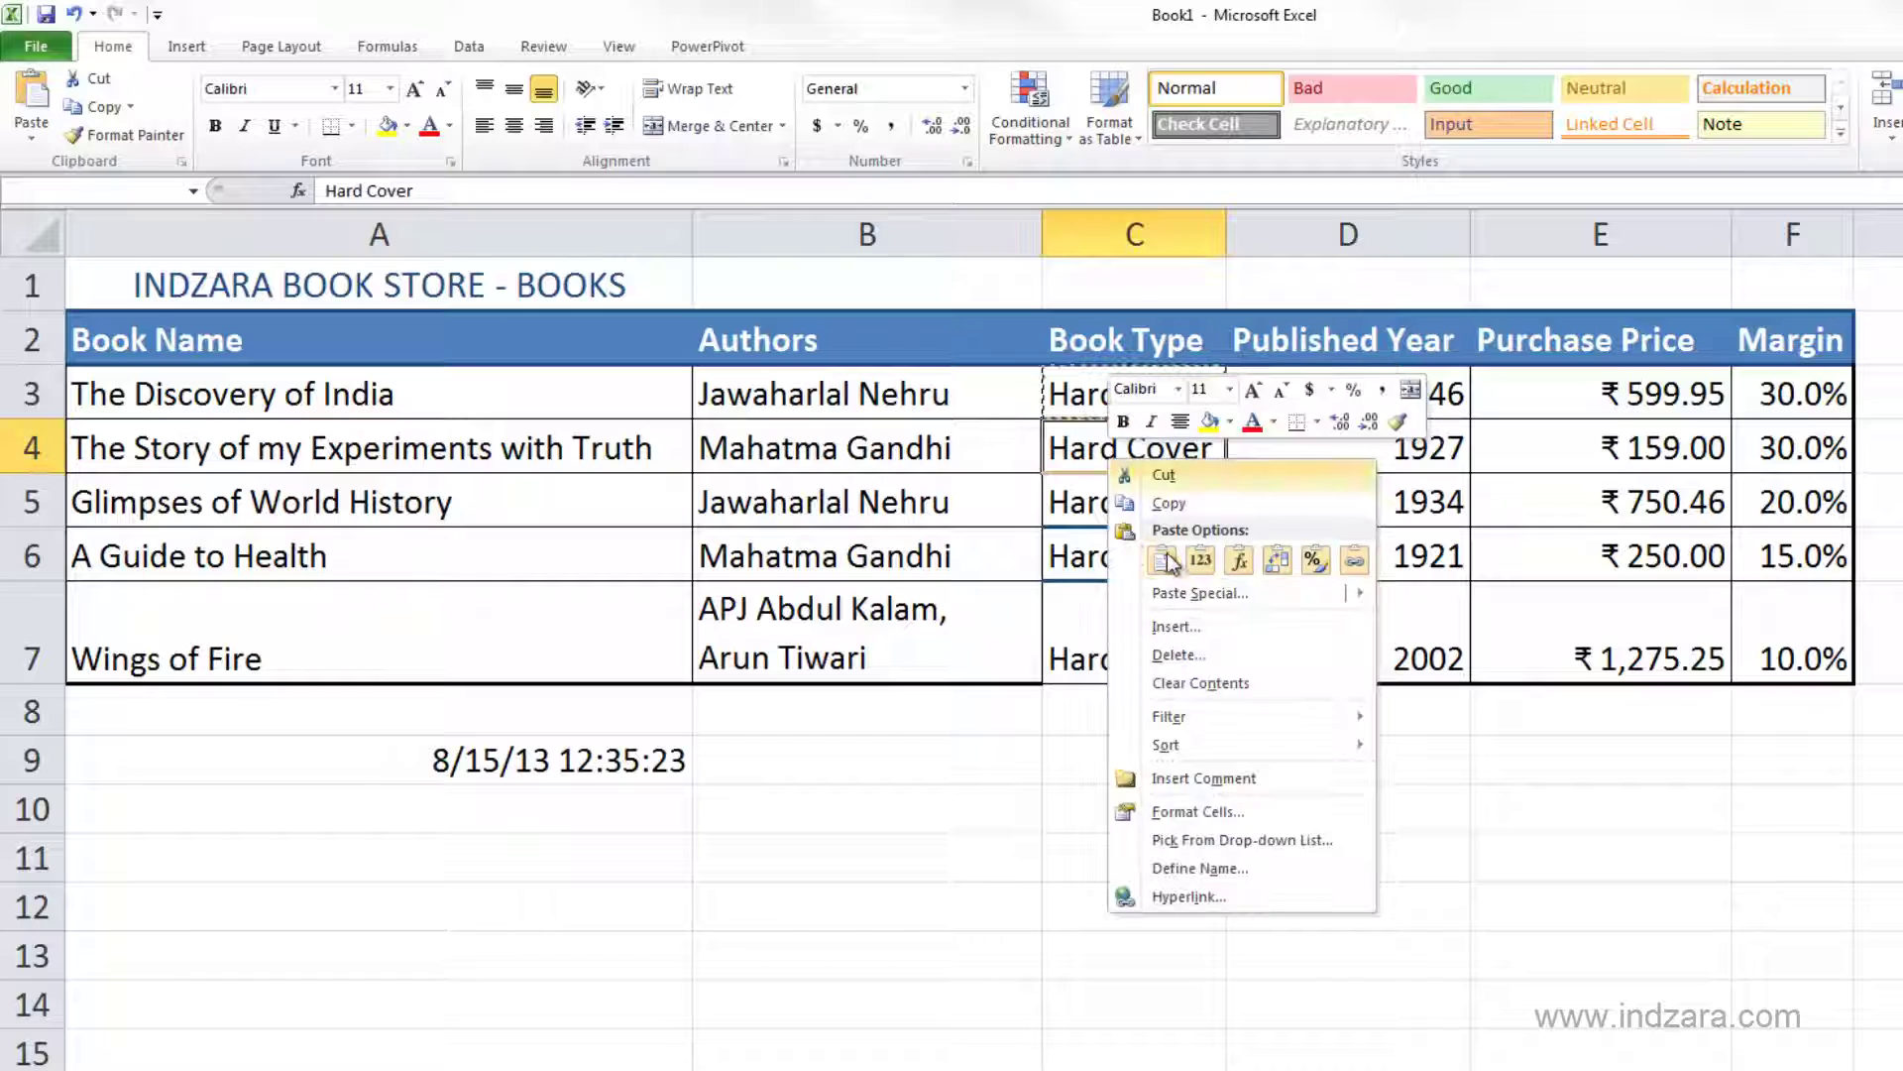
pyautogui.click(1168, 561)
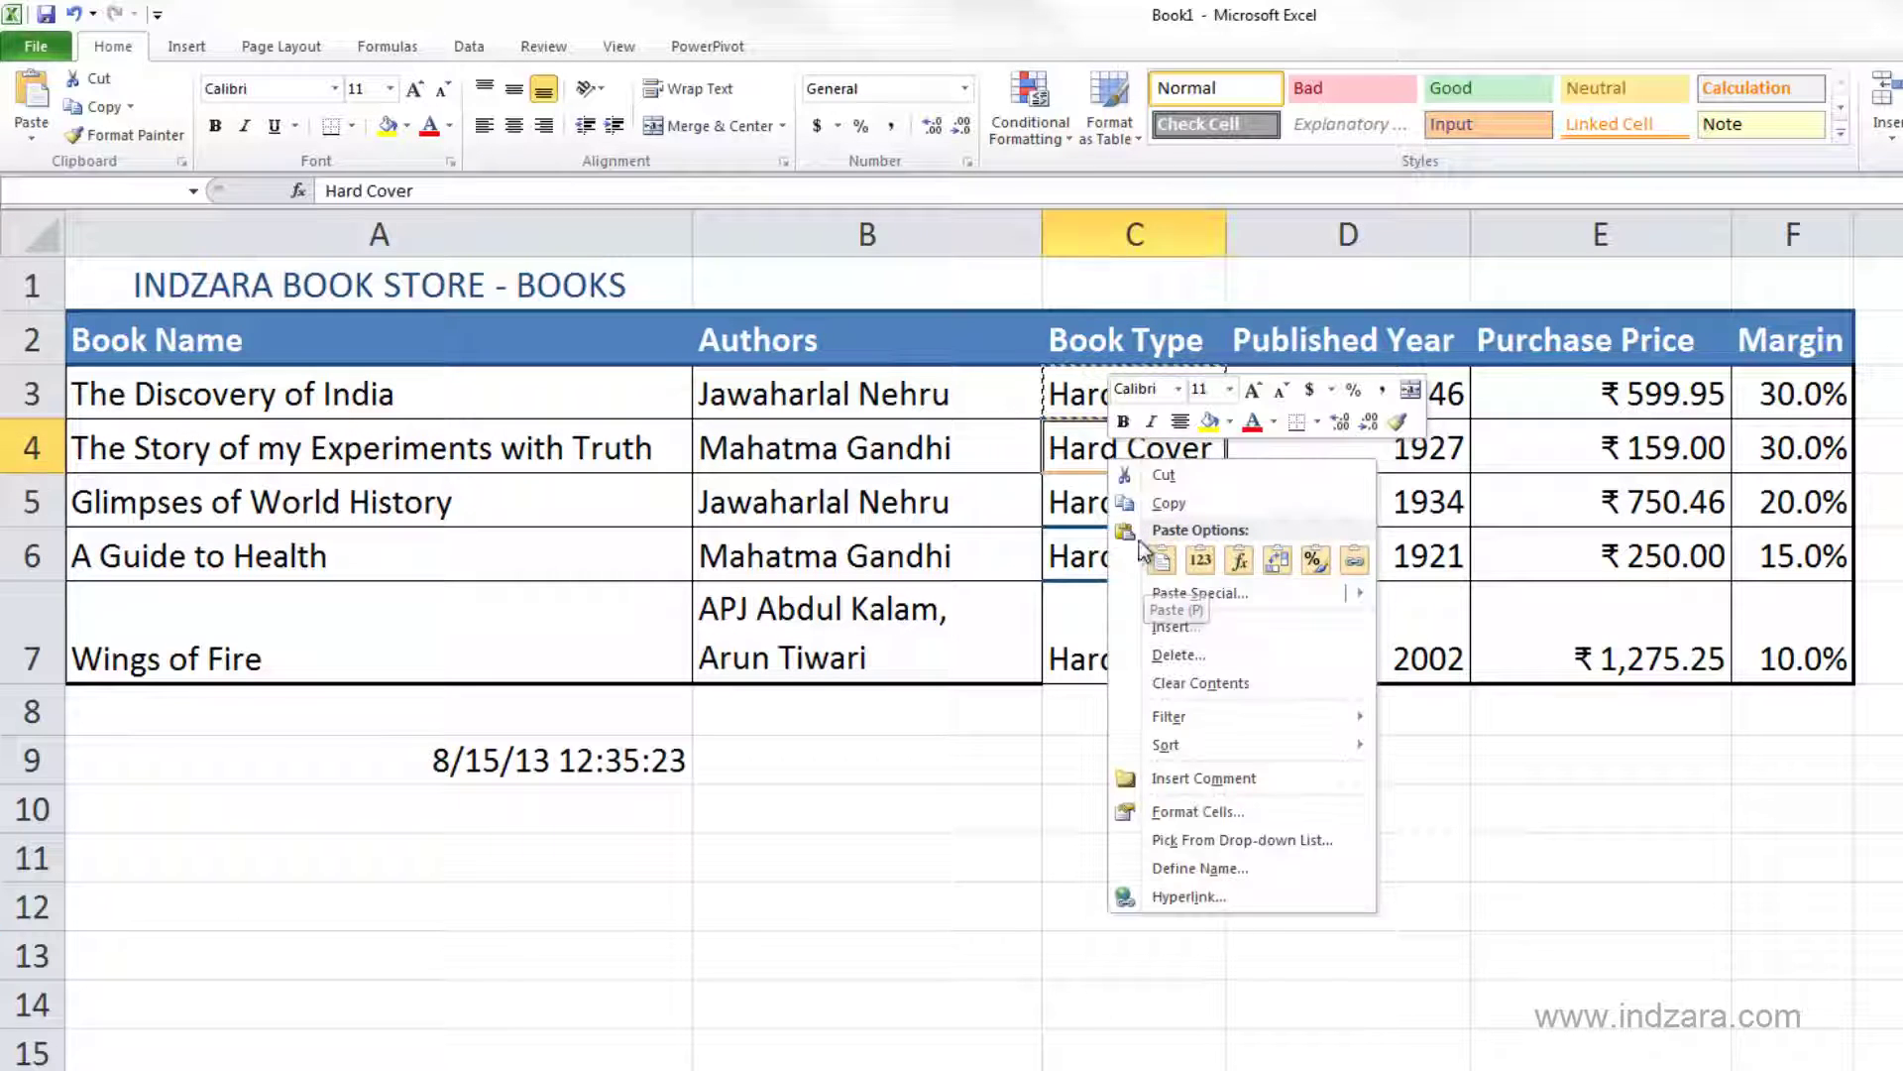
pyautogui.click(1162, 560)
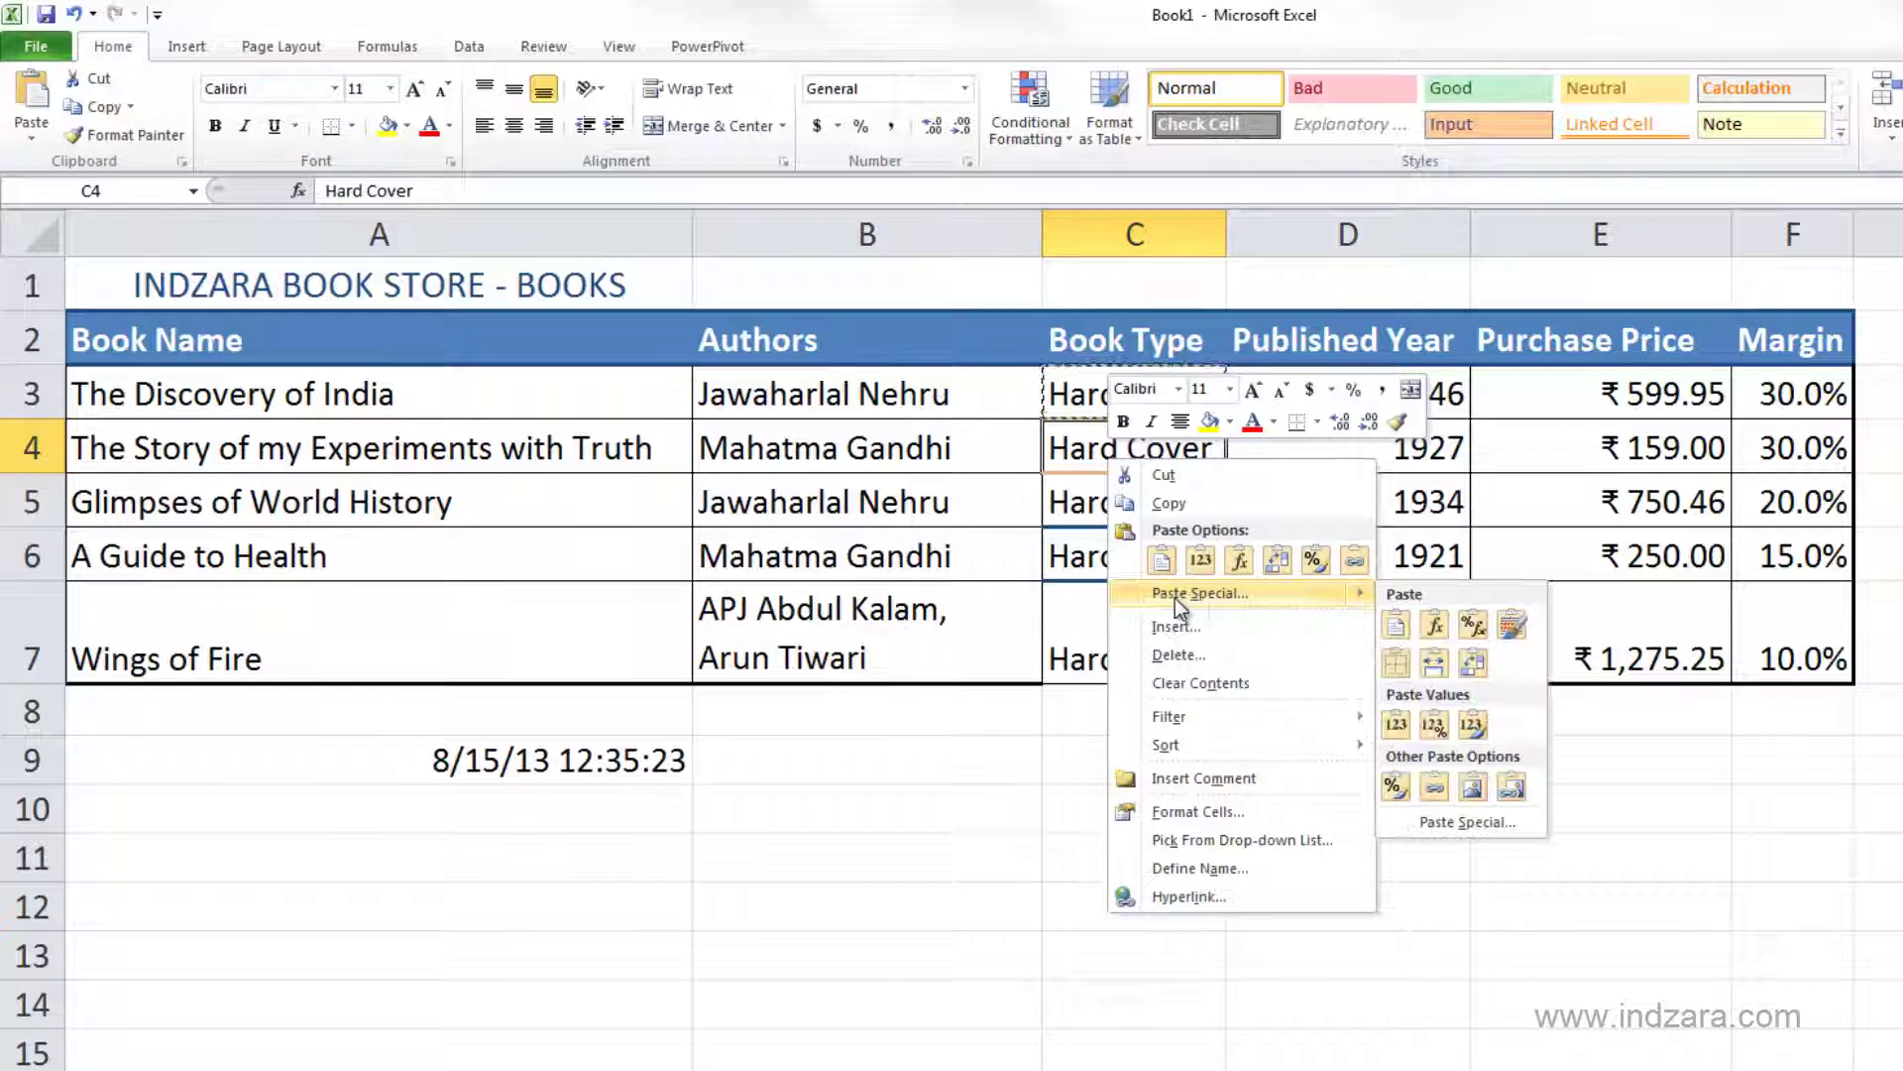
pyautogui.click(1174, 594)
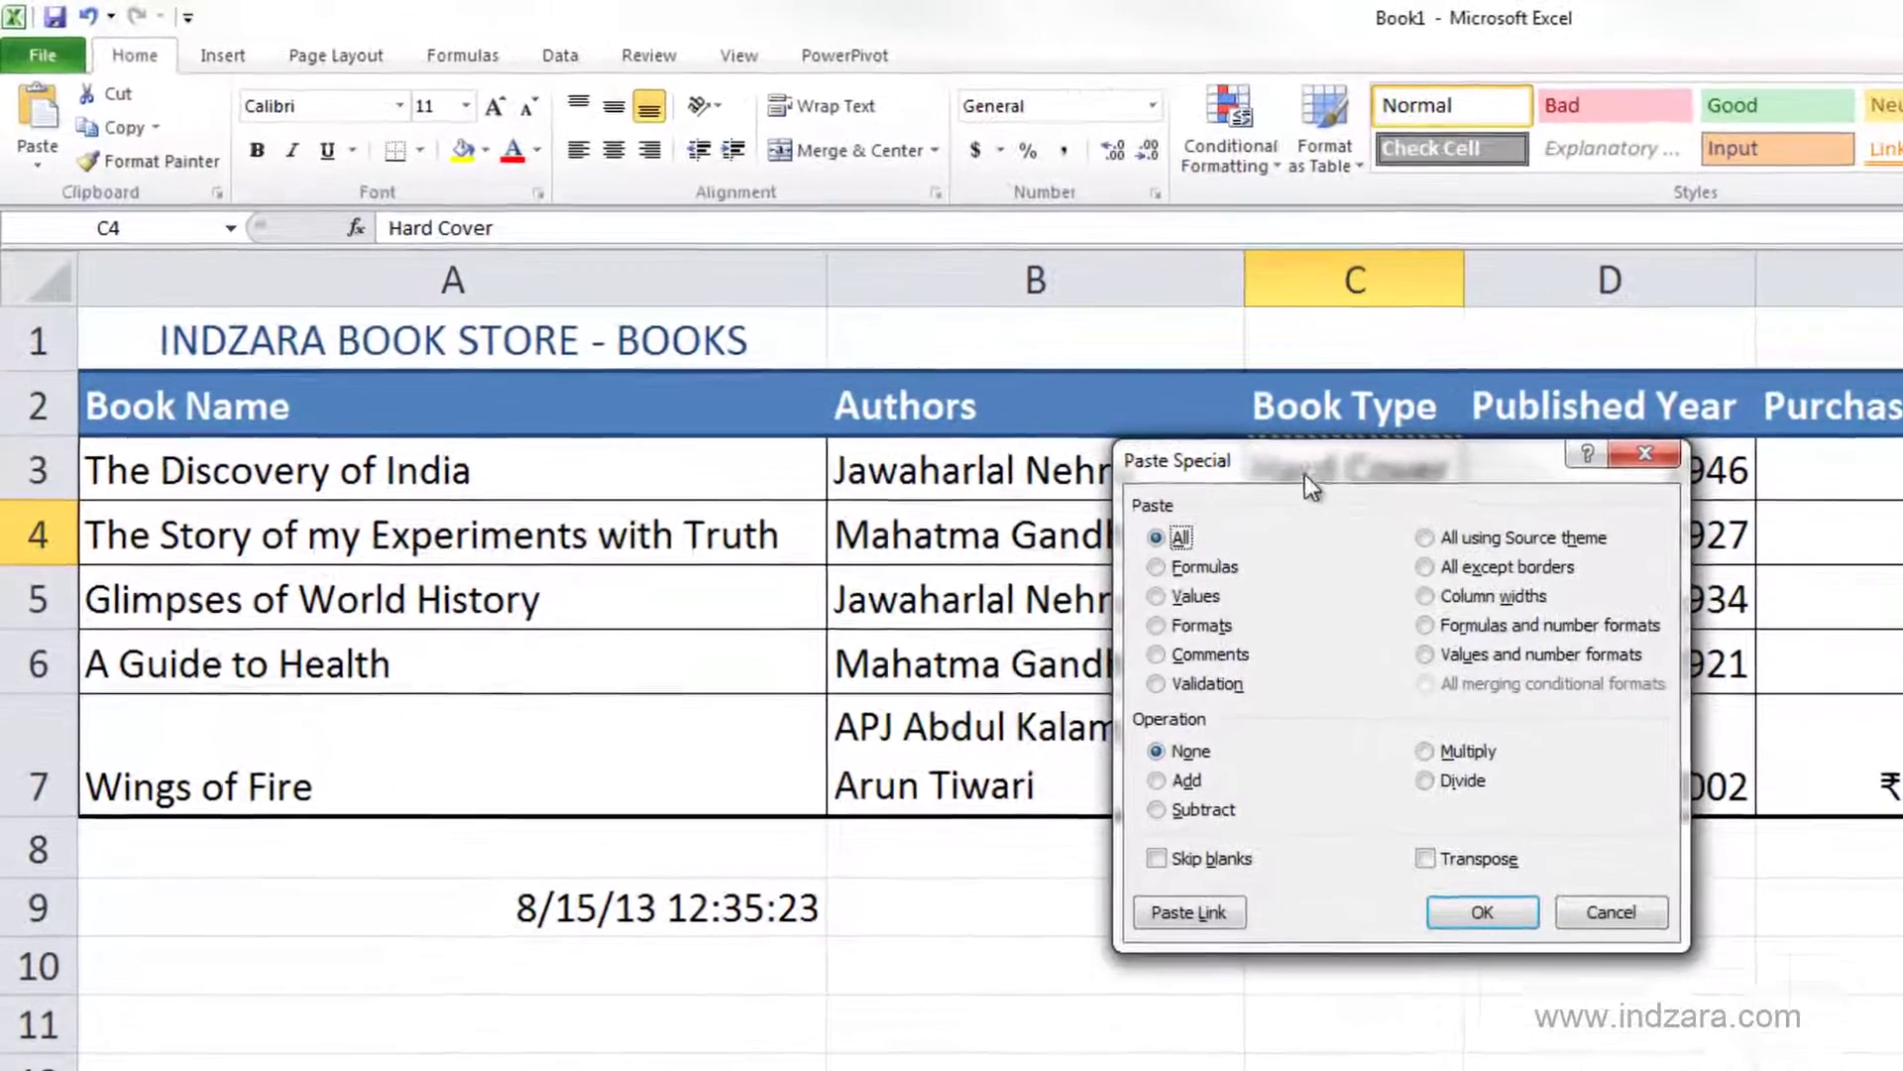
# - Review the Paste Special dialog and Paste dropdown options, closing the dialog without applying anything
pyautogui.moveTo(1304, 474); pyautogui.dragTo(791, 469)
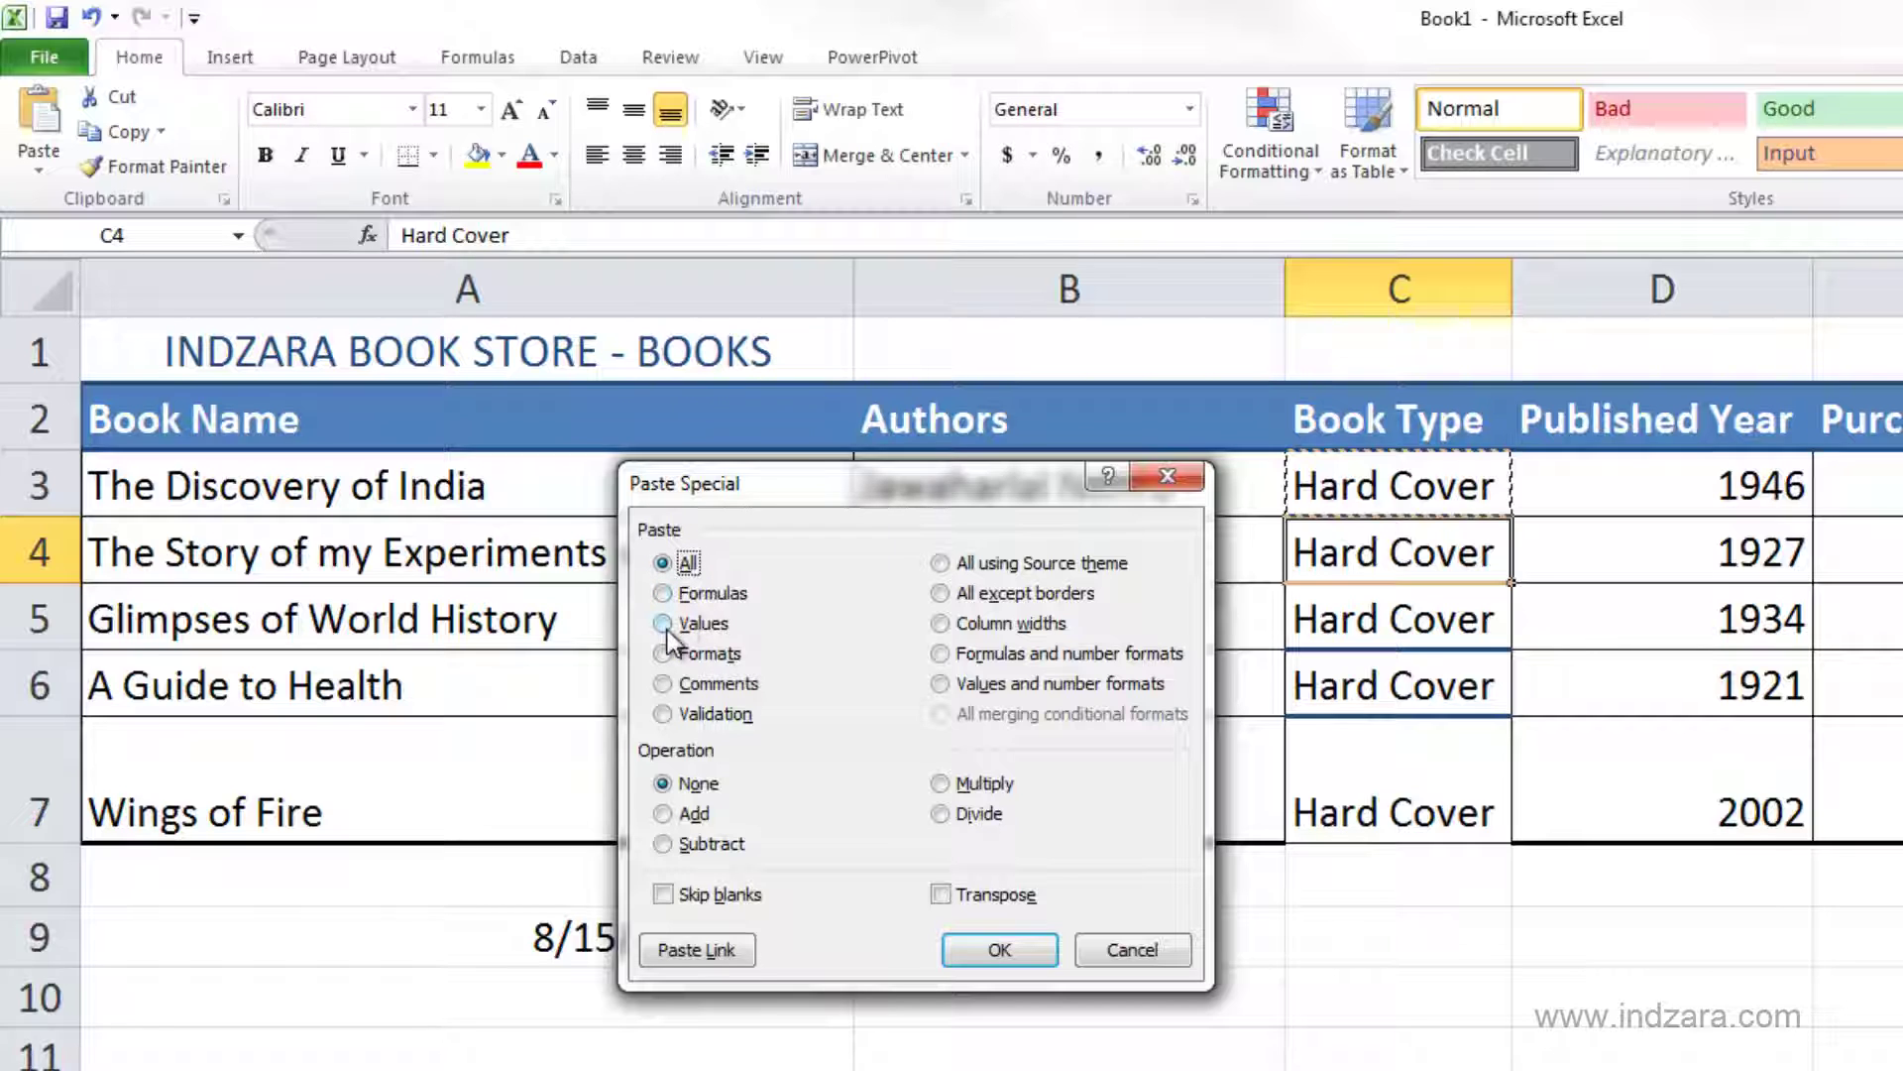
pyautogui.click(1146, 947)
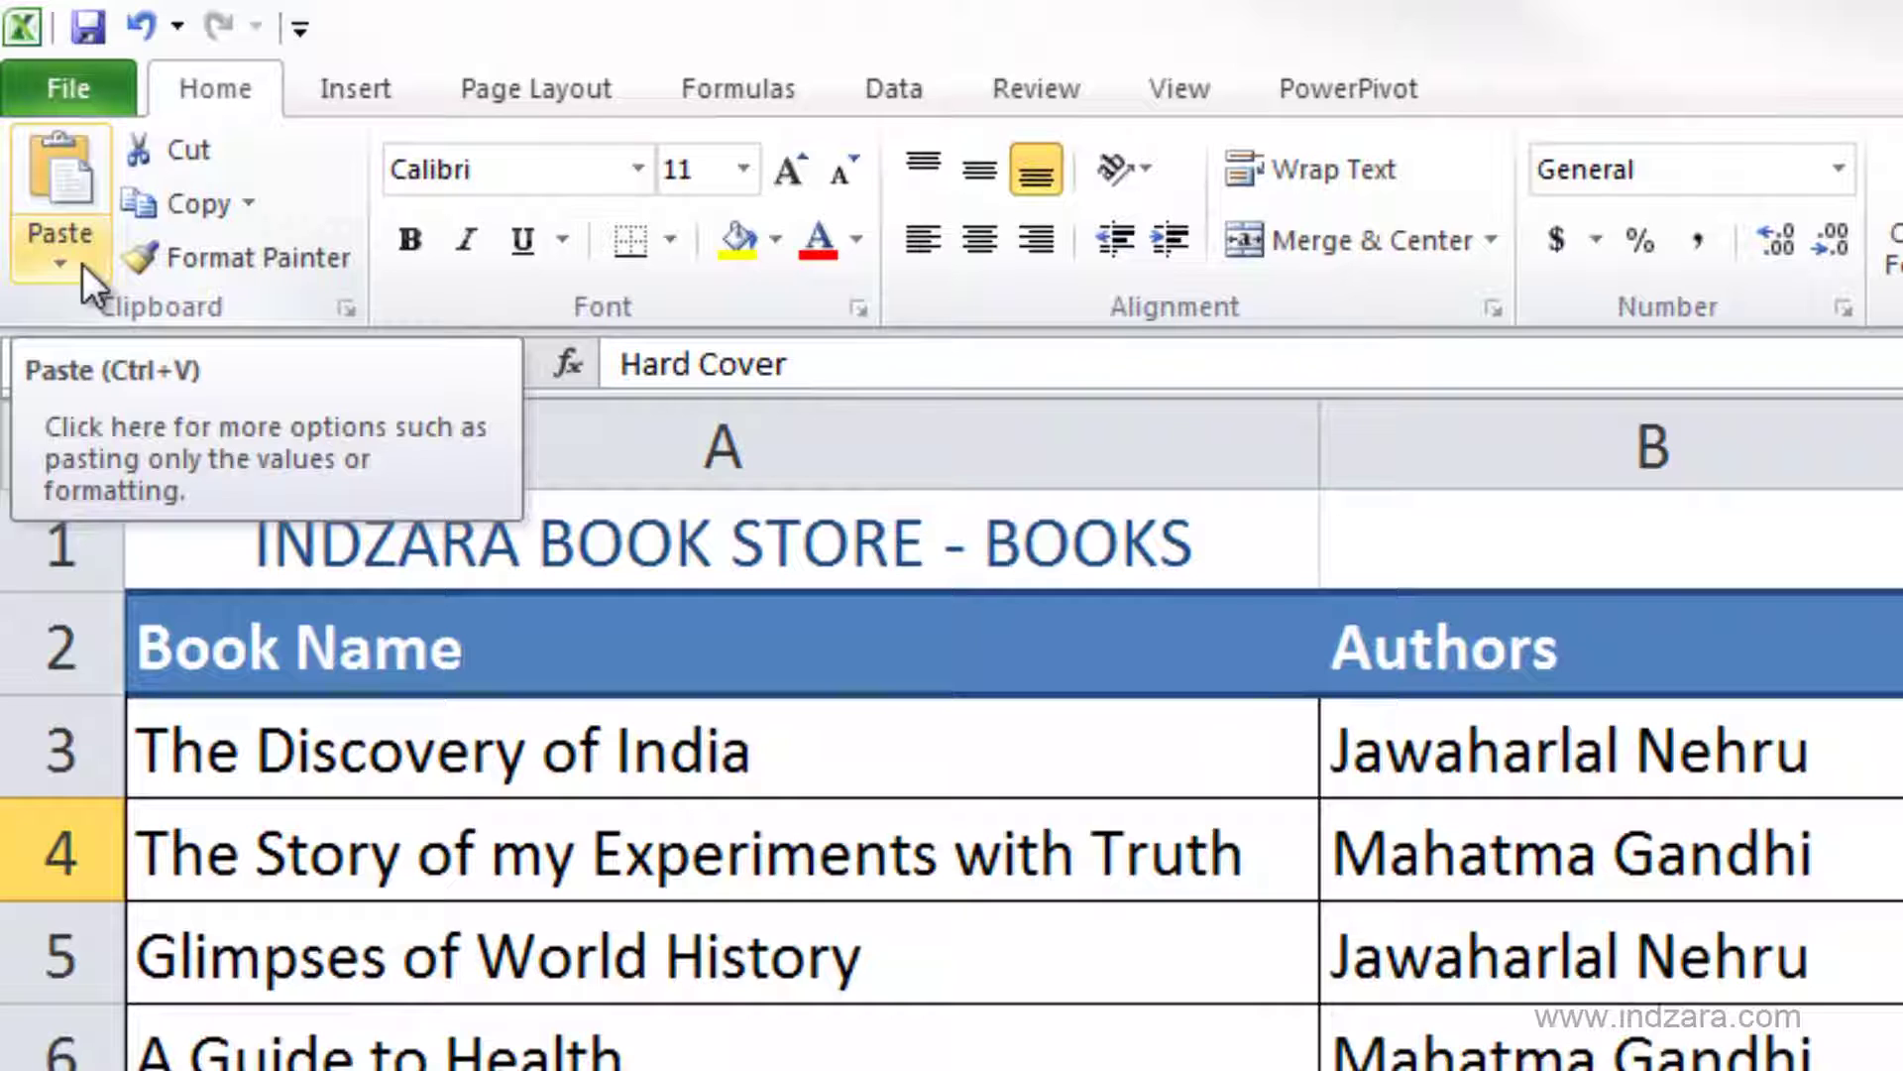
pyautogui.click(82, 264)
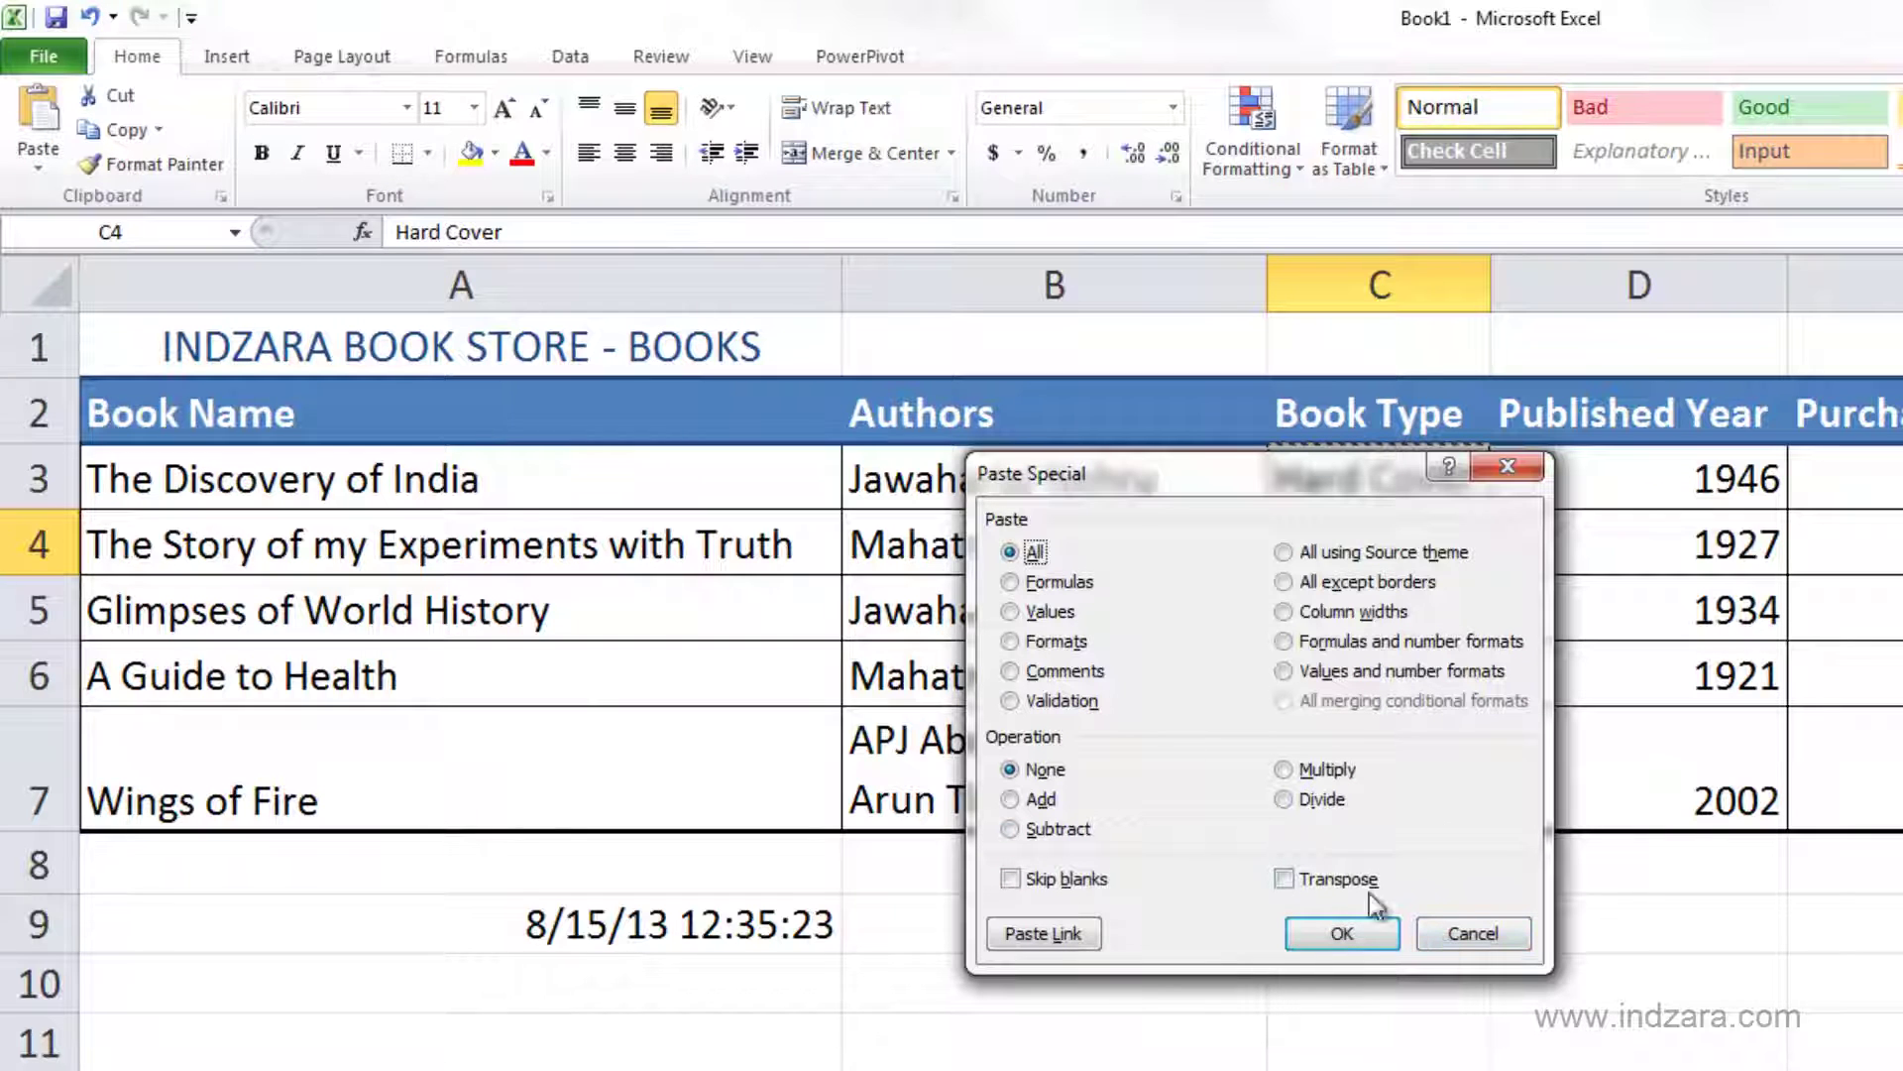
pyautogui.click(1446, 932)
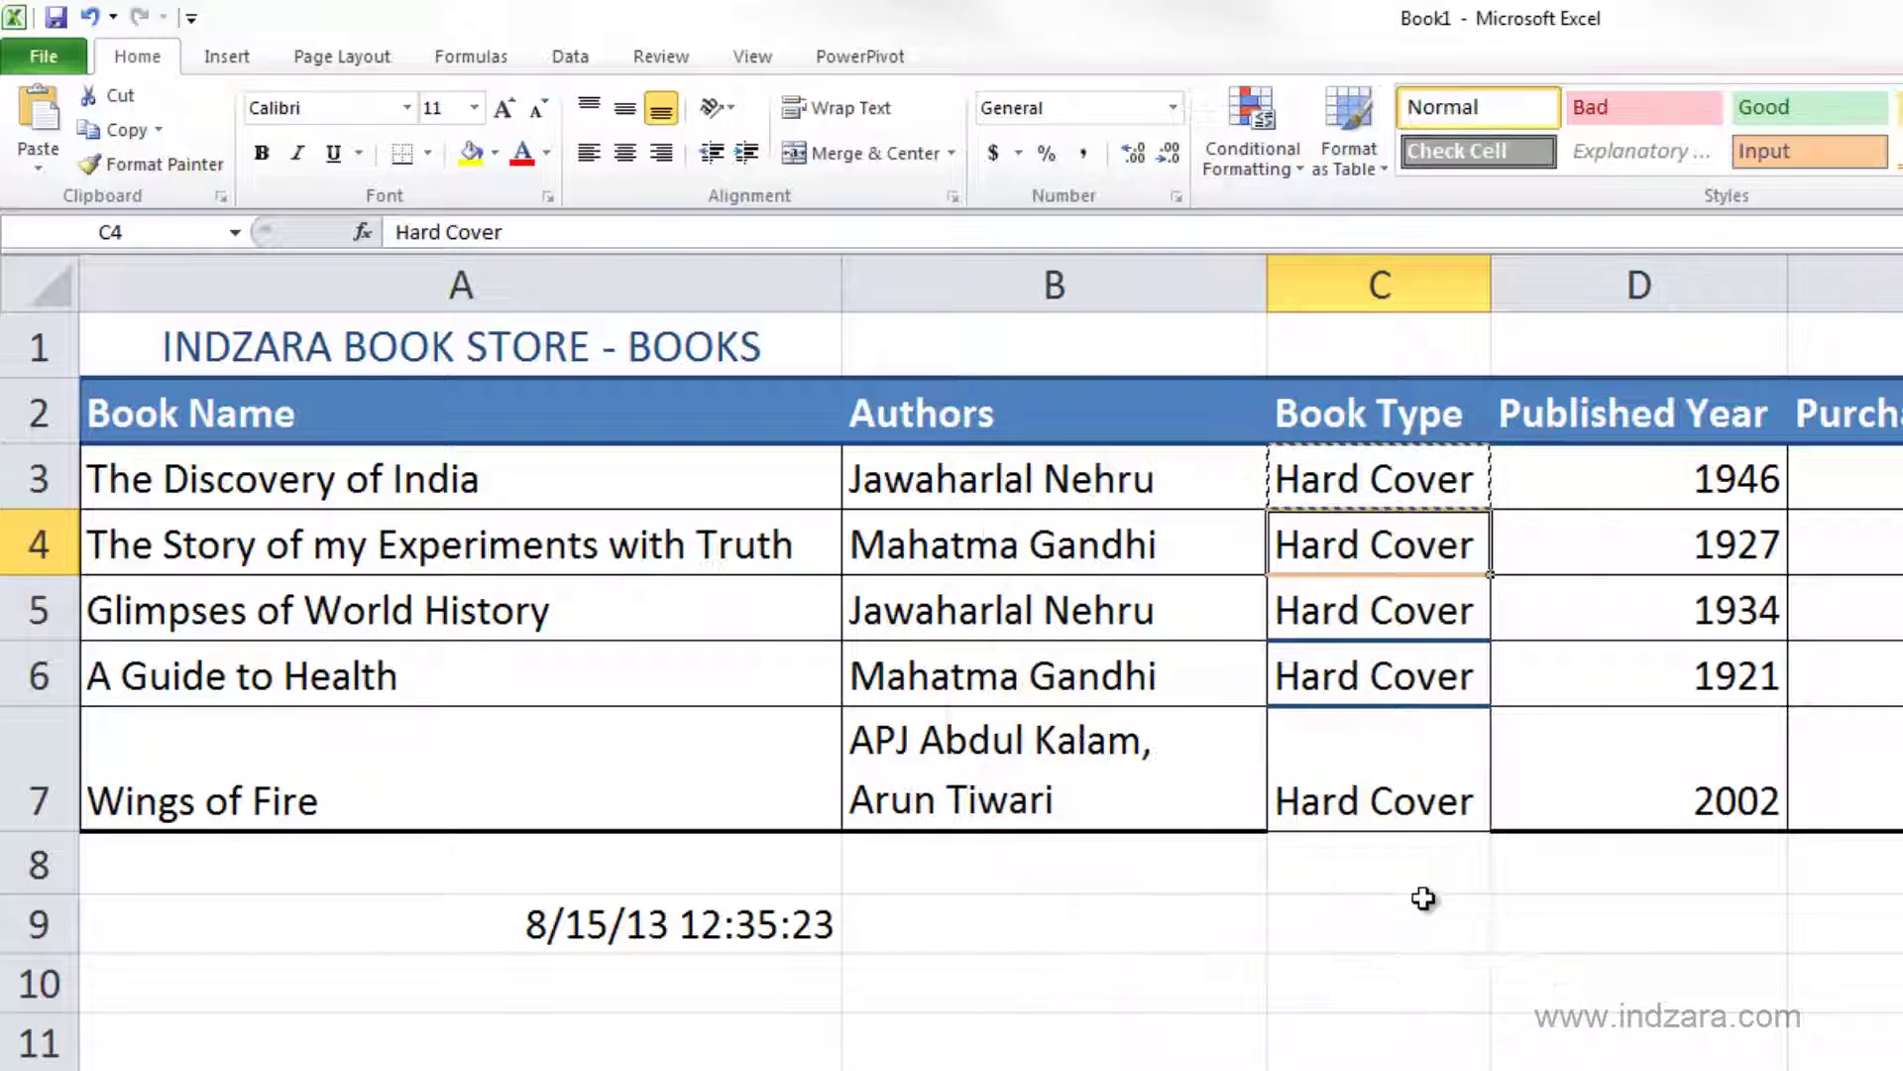
# - Undo the Hard Cover pastes in C4:C7 and select C3
pyautogui.hotkey('ctrl', 'z')
pyautogui.hotkey('ctrl', 'z')
pyautogui.hotkey('ctrl', 'z')
pyautogui.hotkey('ctrl', 'z')
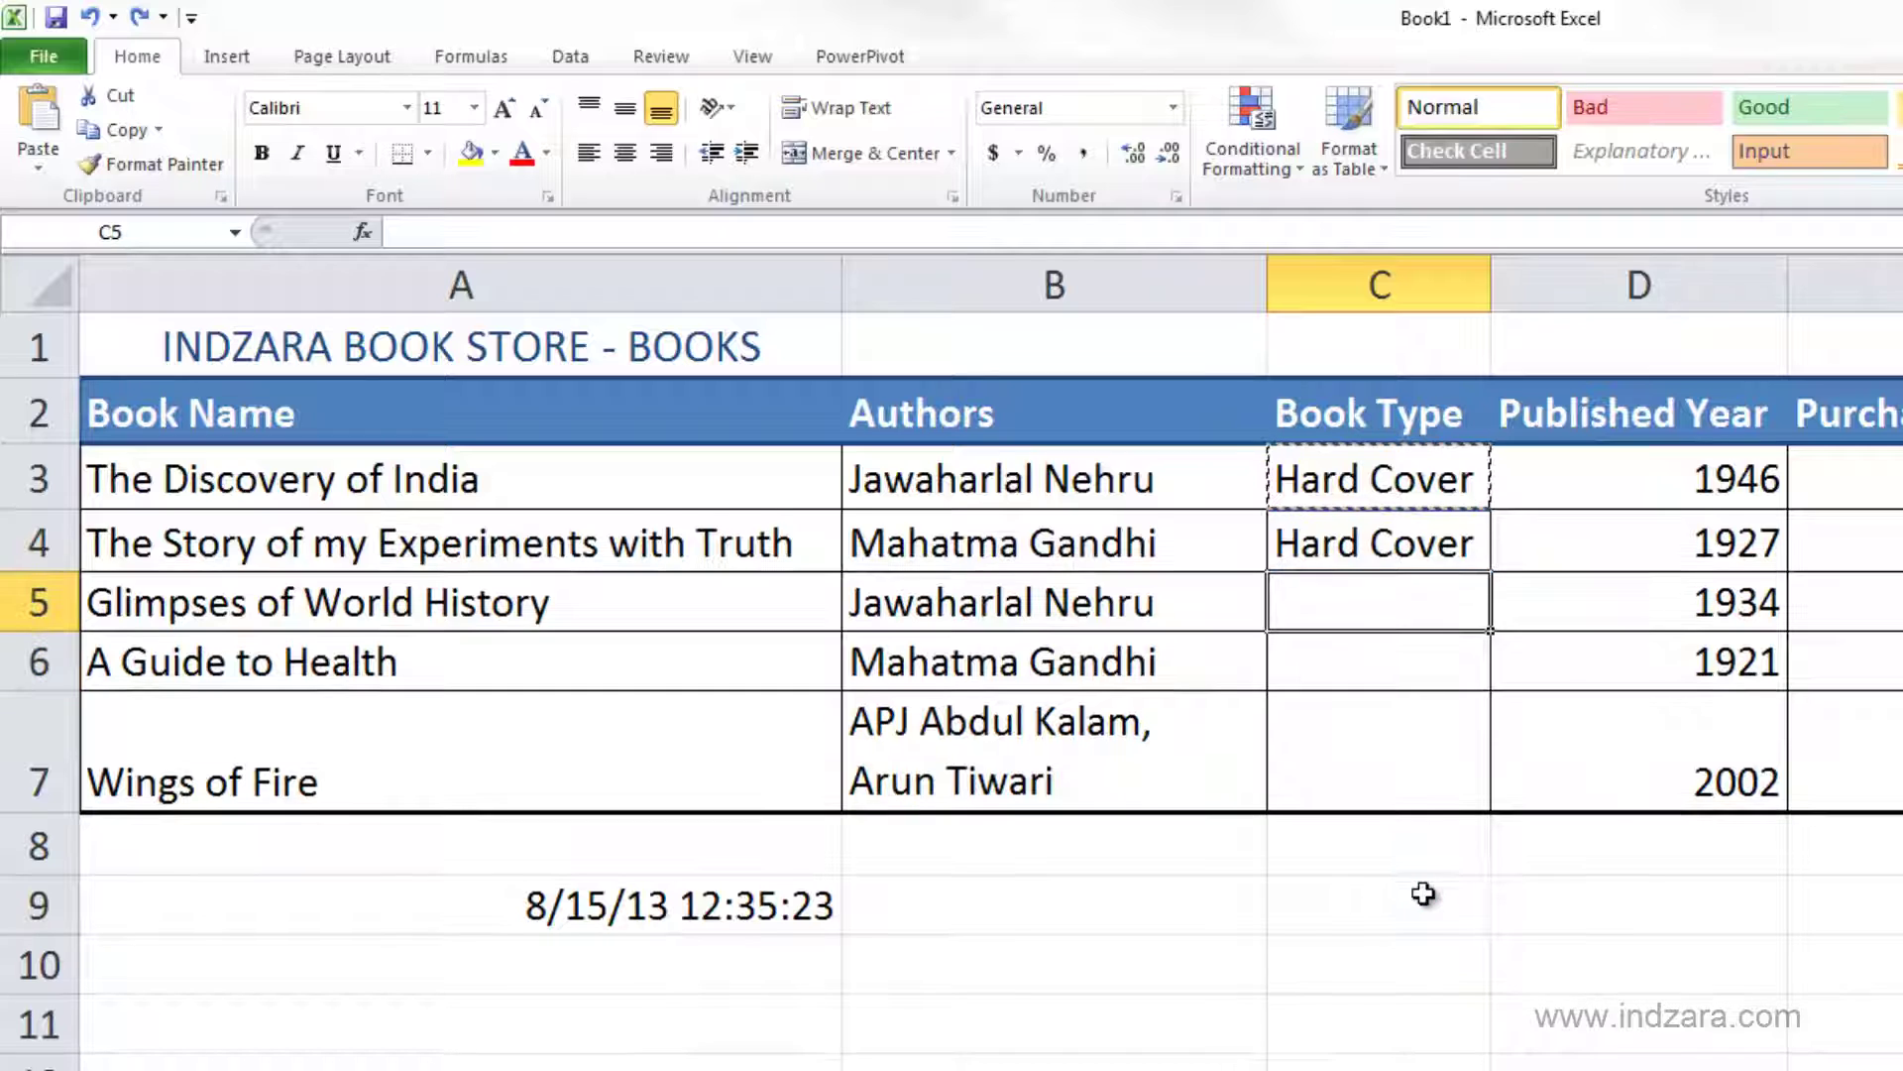
pyautogui.click(1438, 479)
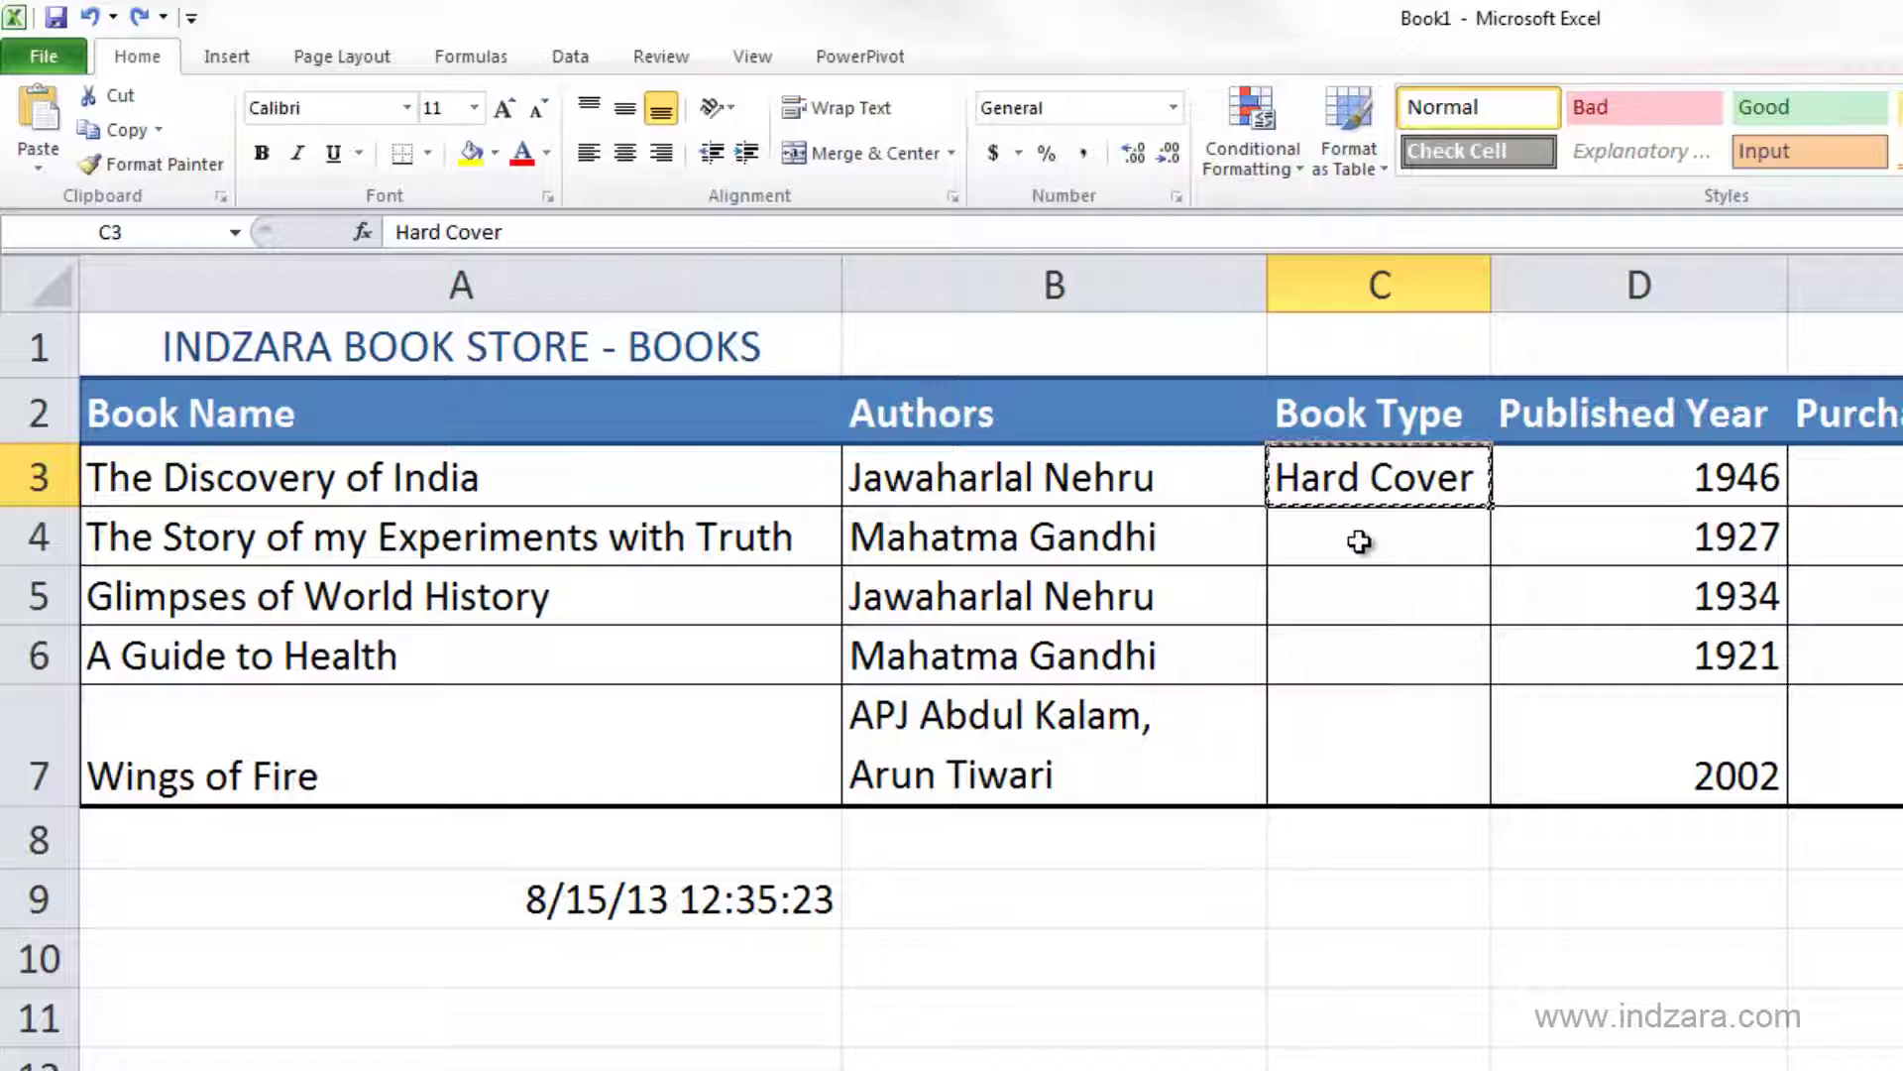
pyautogui.moveTo(1358, 541); pyautogui.dragTo(1360, 738)
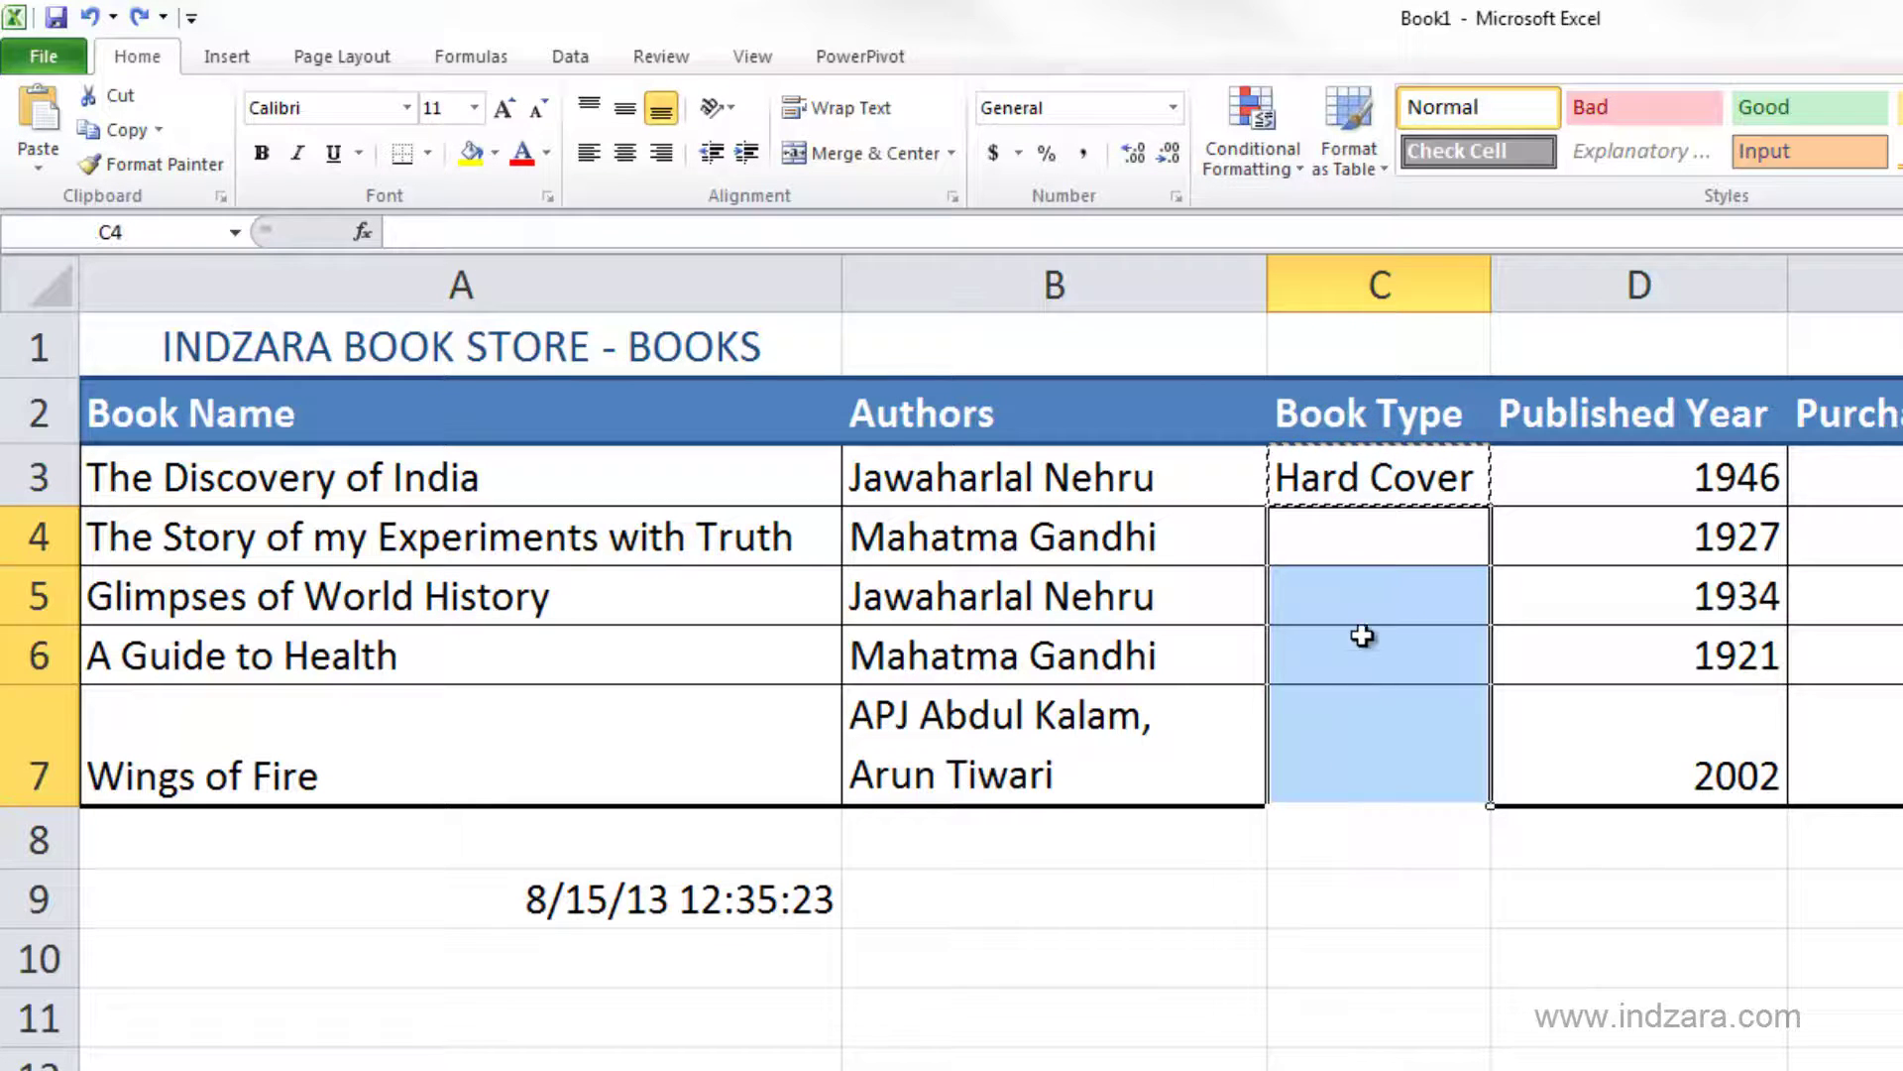
pyautogui.moveTo(1351, 539); pyautogui.dragTo(1348, 717)
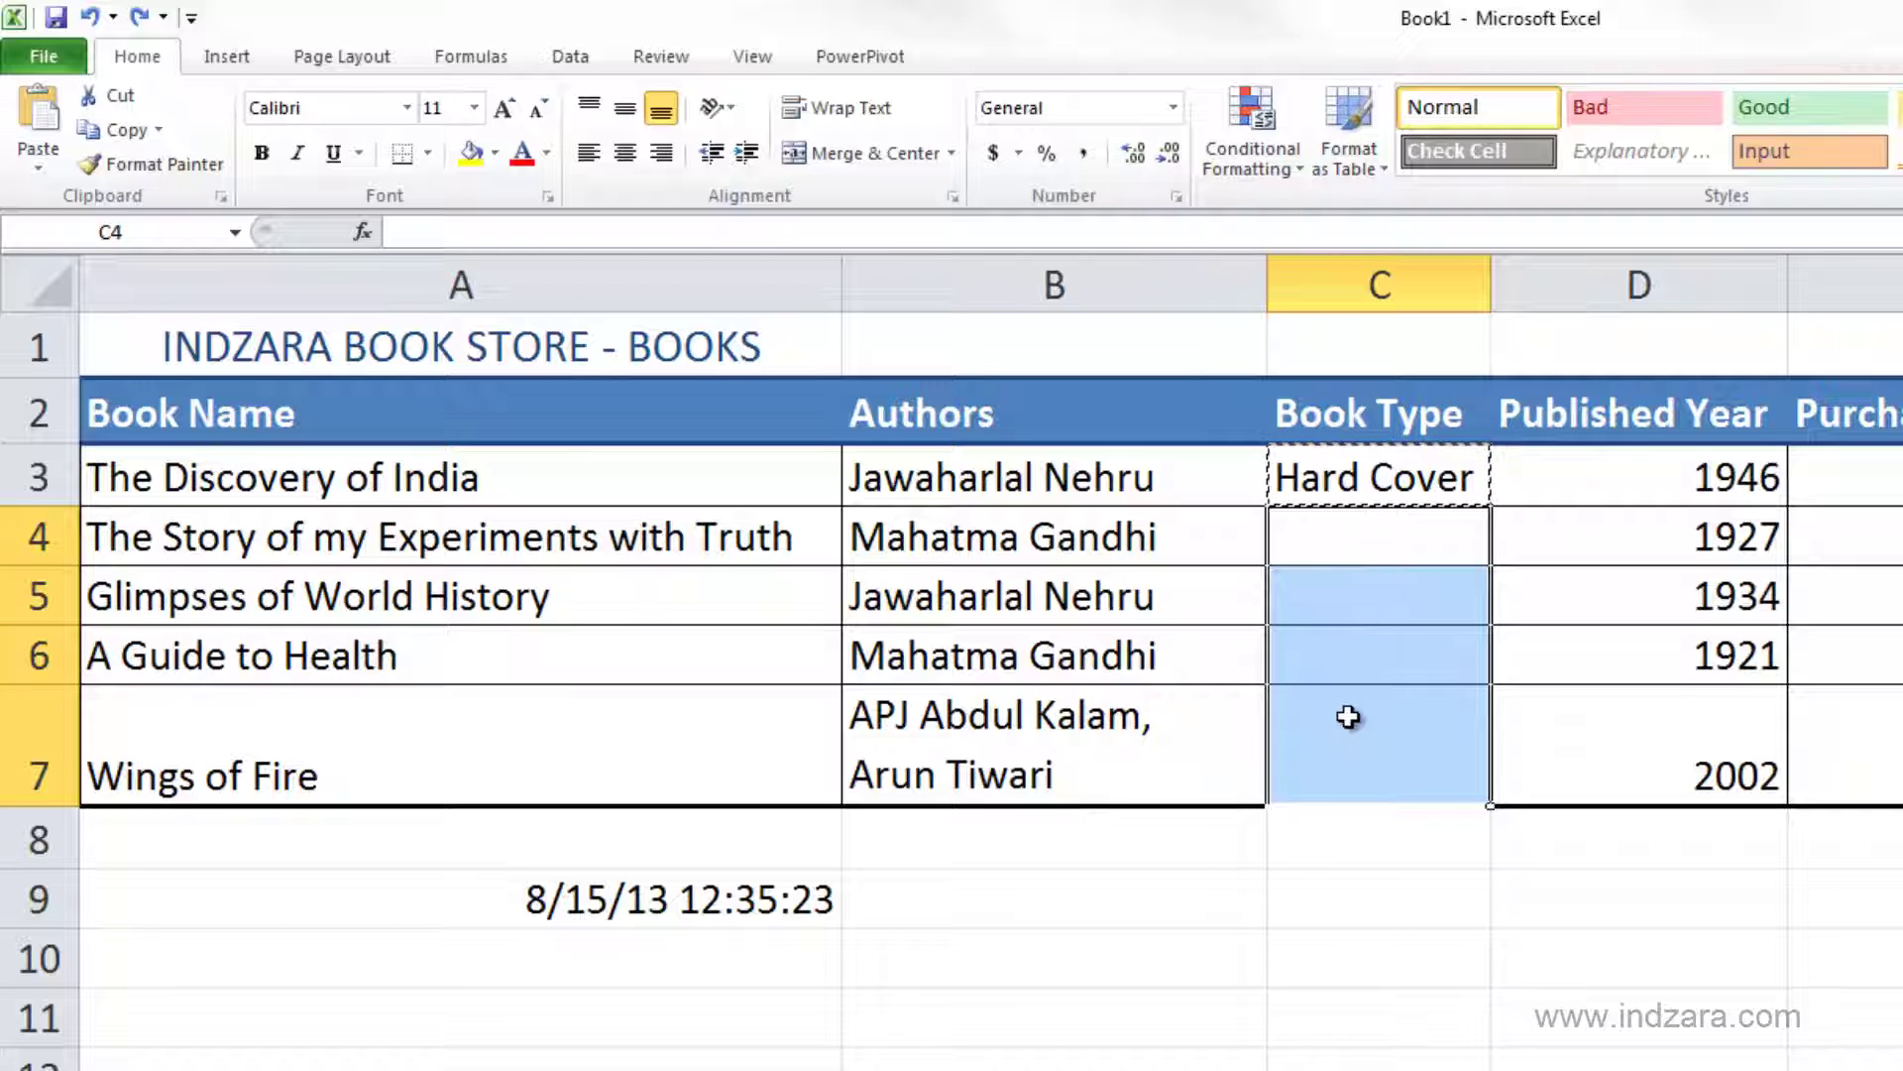
pyautogui.write('Hard Cover Hard Cover Hard Cover Hard Cover')
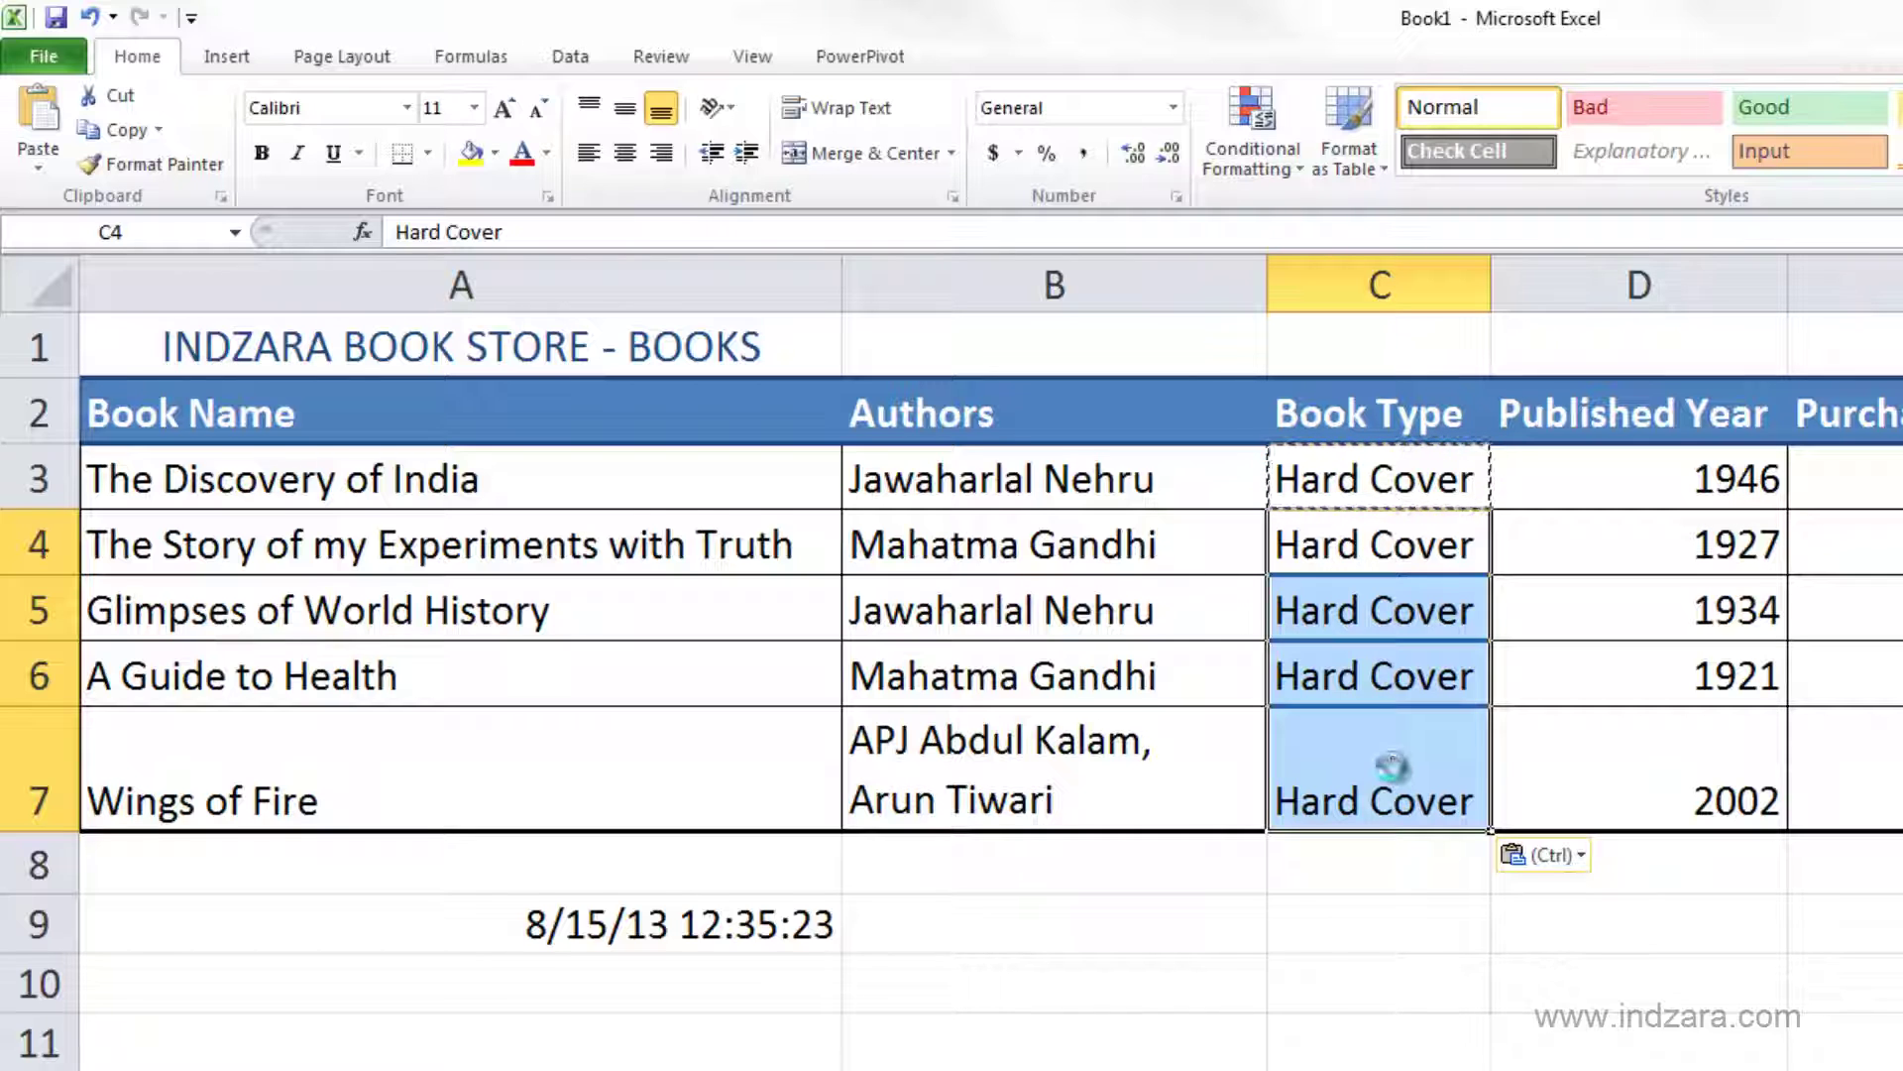
pyautogui.hotkey('ctrl', 'z')
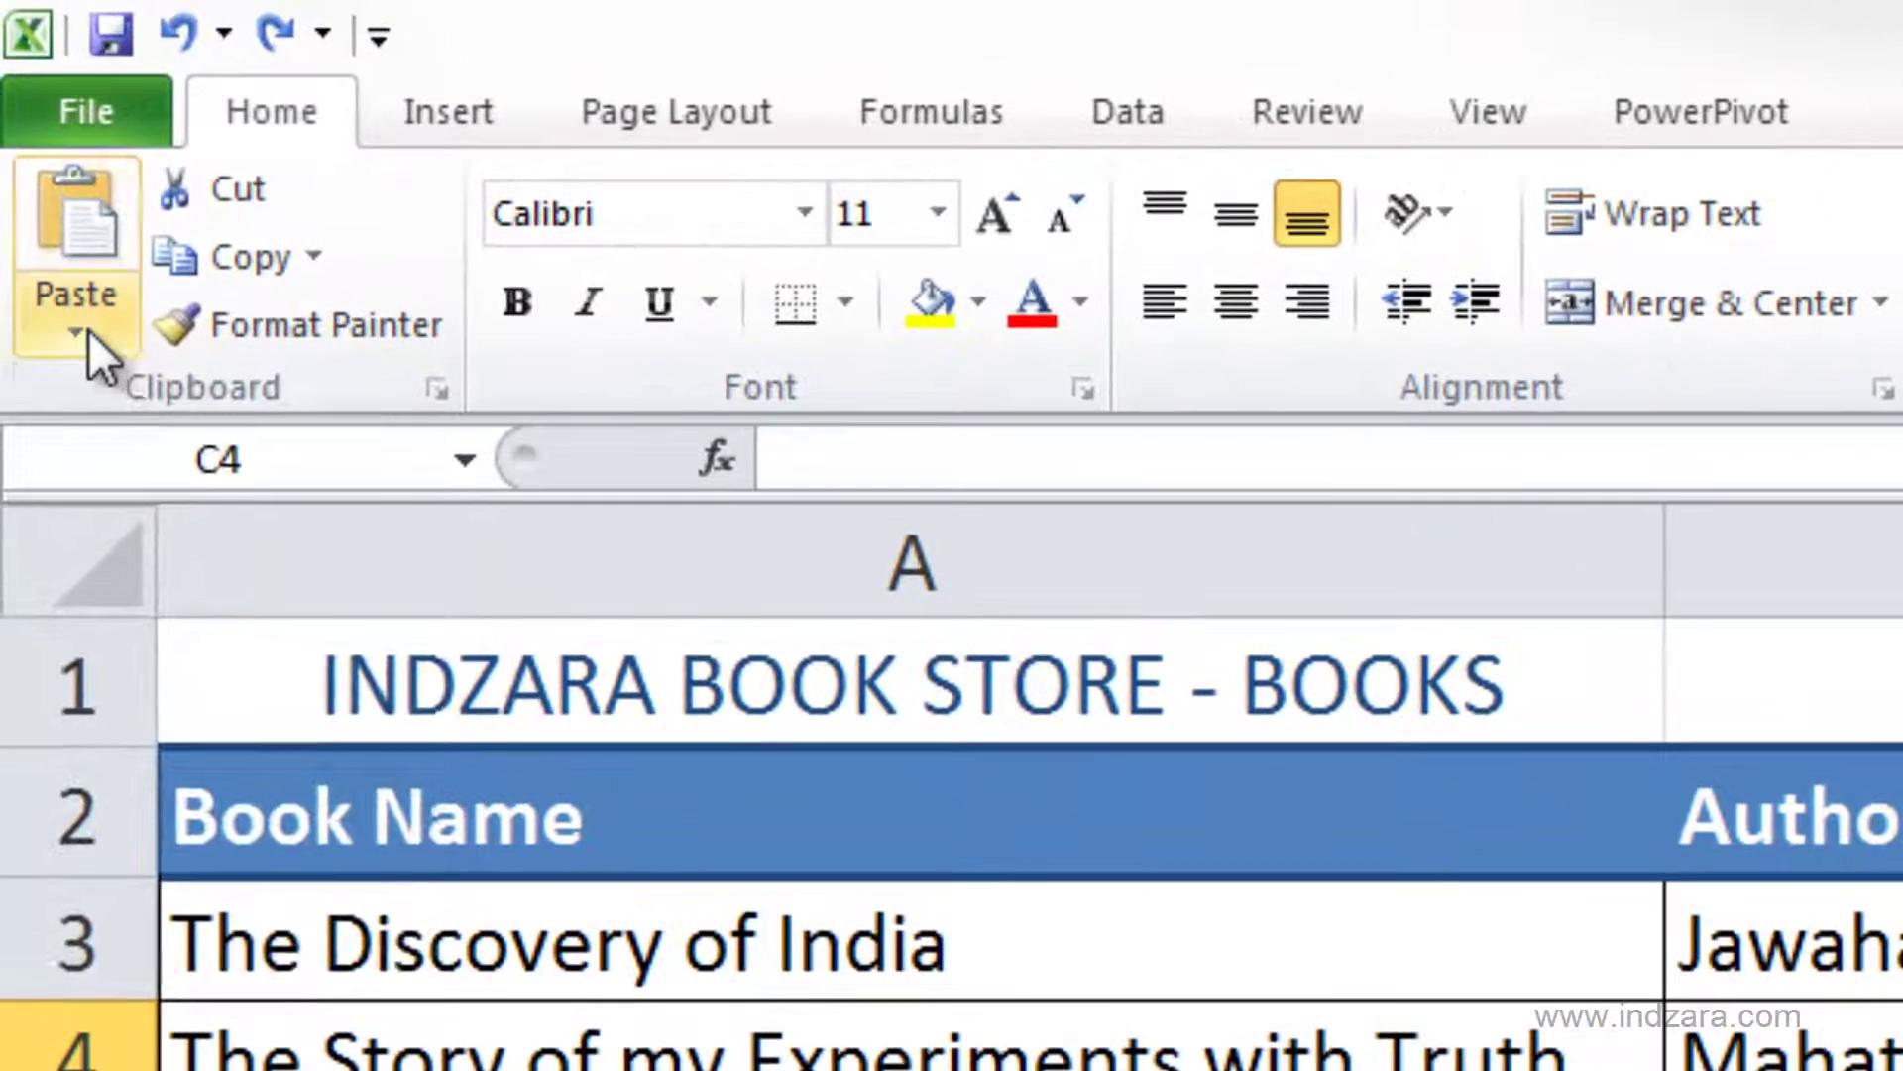
# - Paste Hard Cover as Values only into C4:C7, then select C9 to clear the range
pyautogui.click(42, 189)
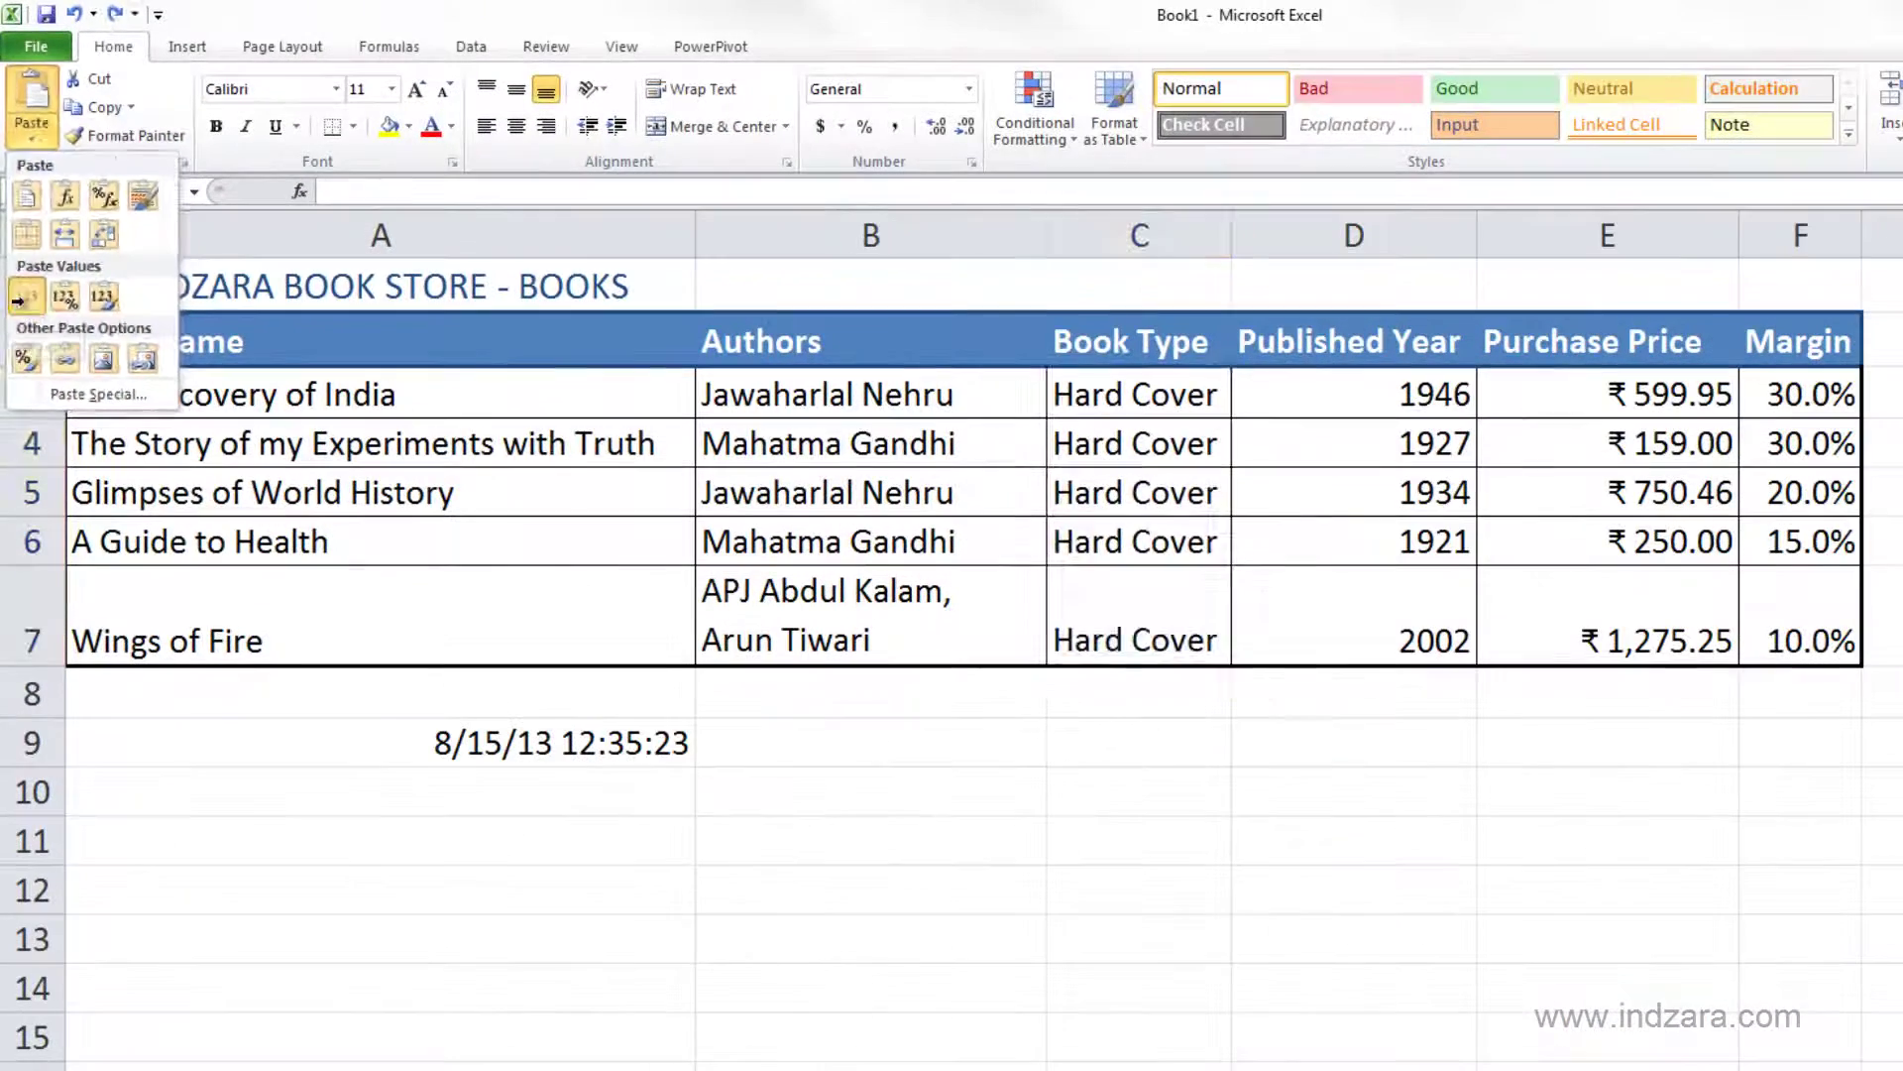
pyautogui.click(62, 714)
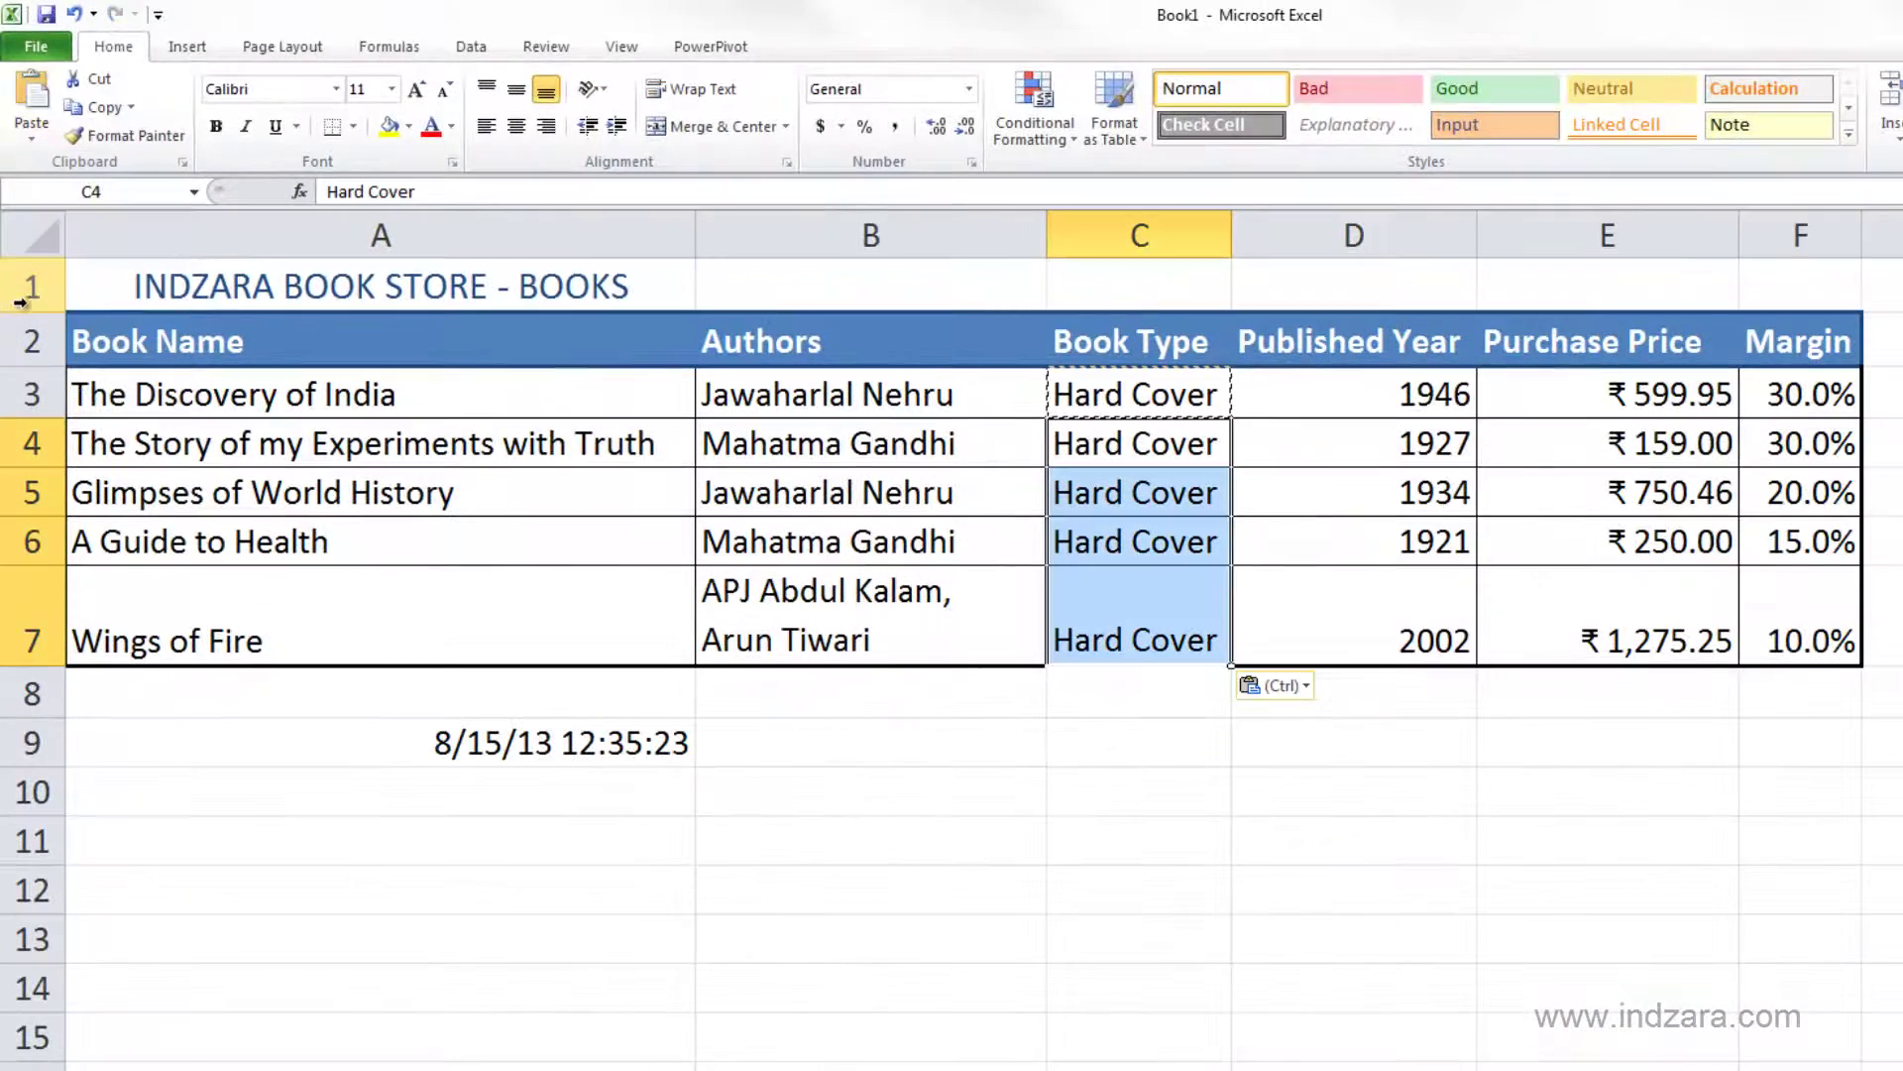
pyautogui.click(1151, 761)
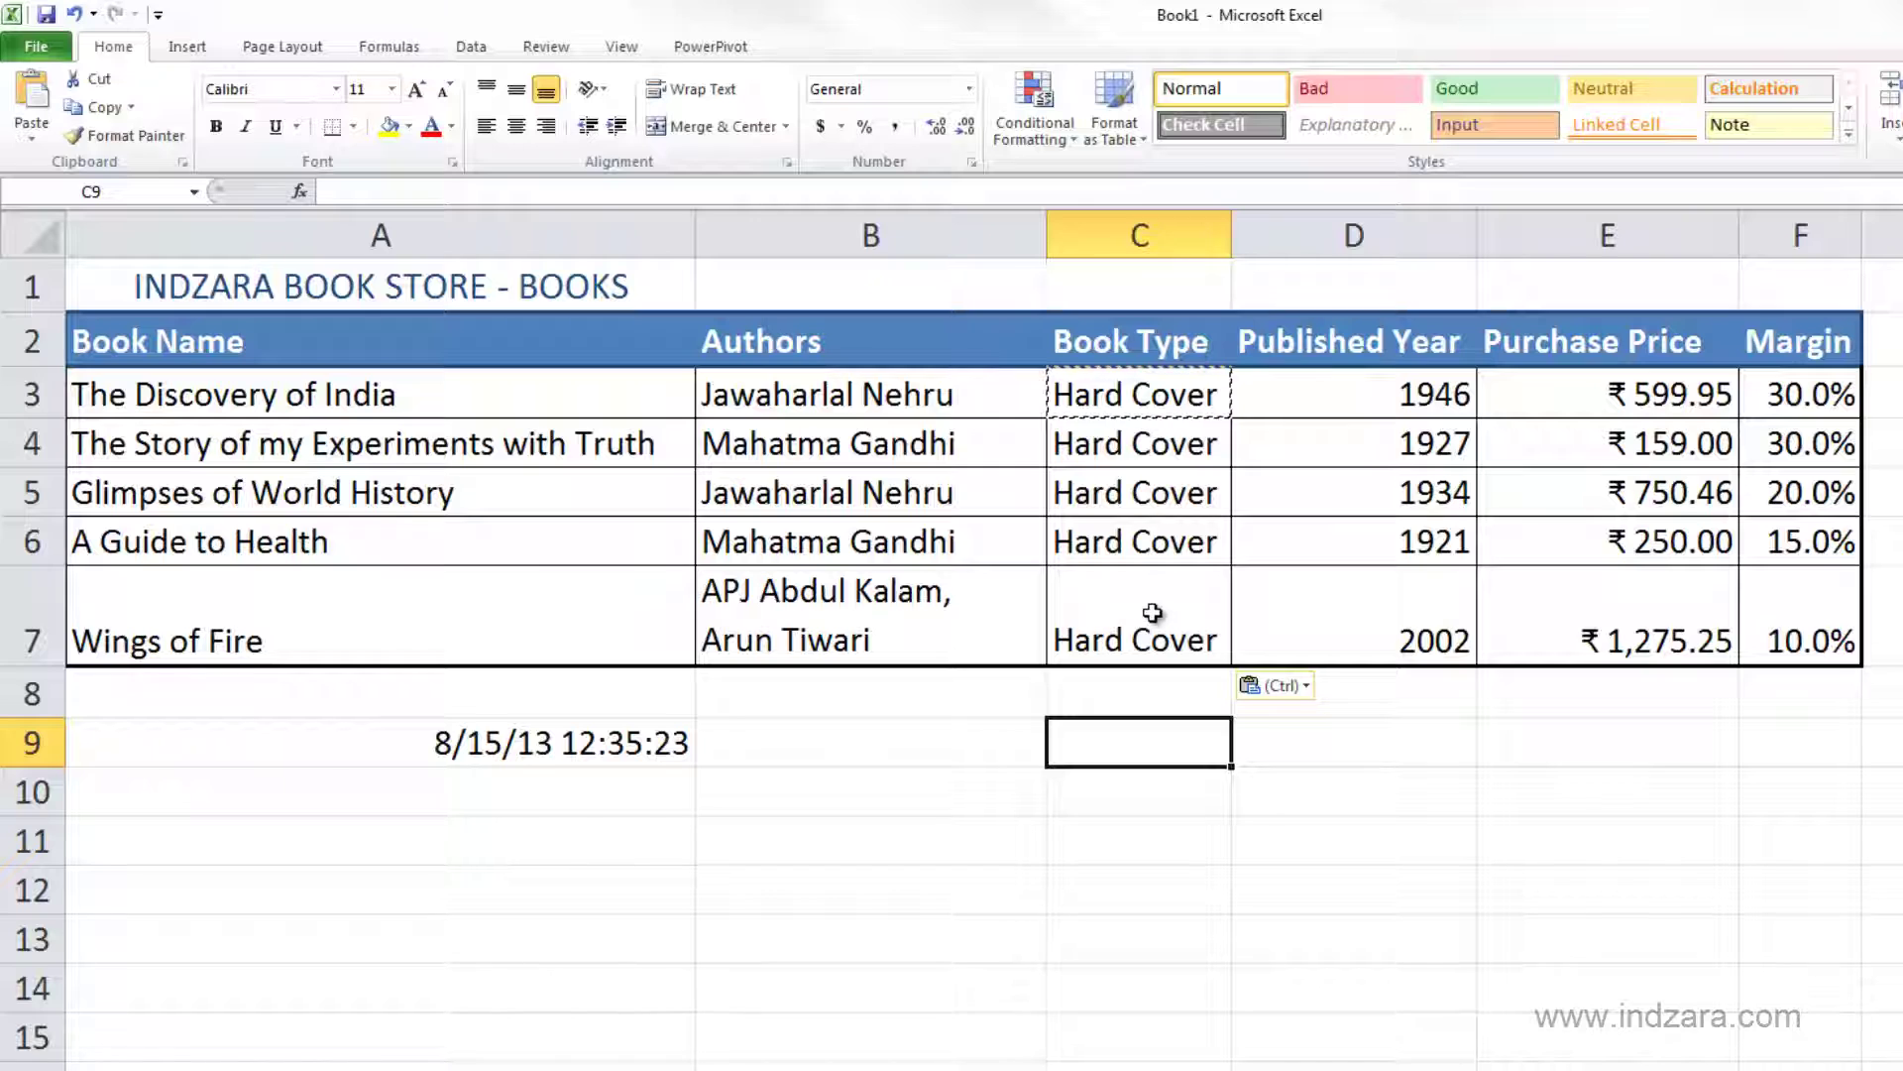
# - Select C3 and show the Office Clipboard task pane listing Hard Cover
pyautogui.click(1150, 393)
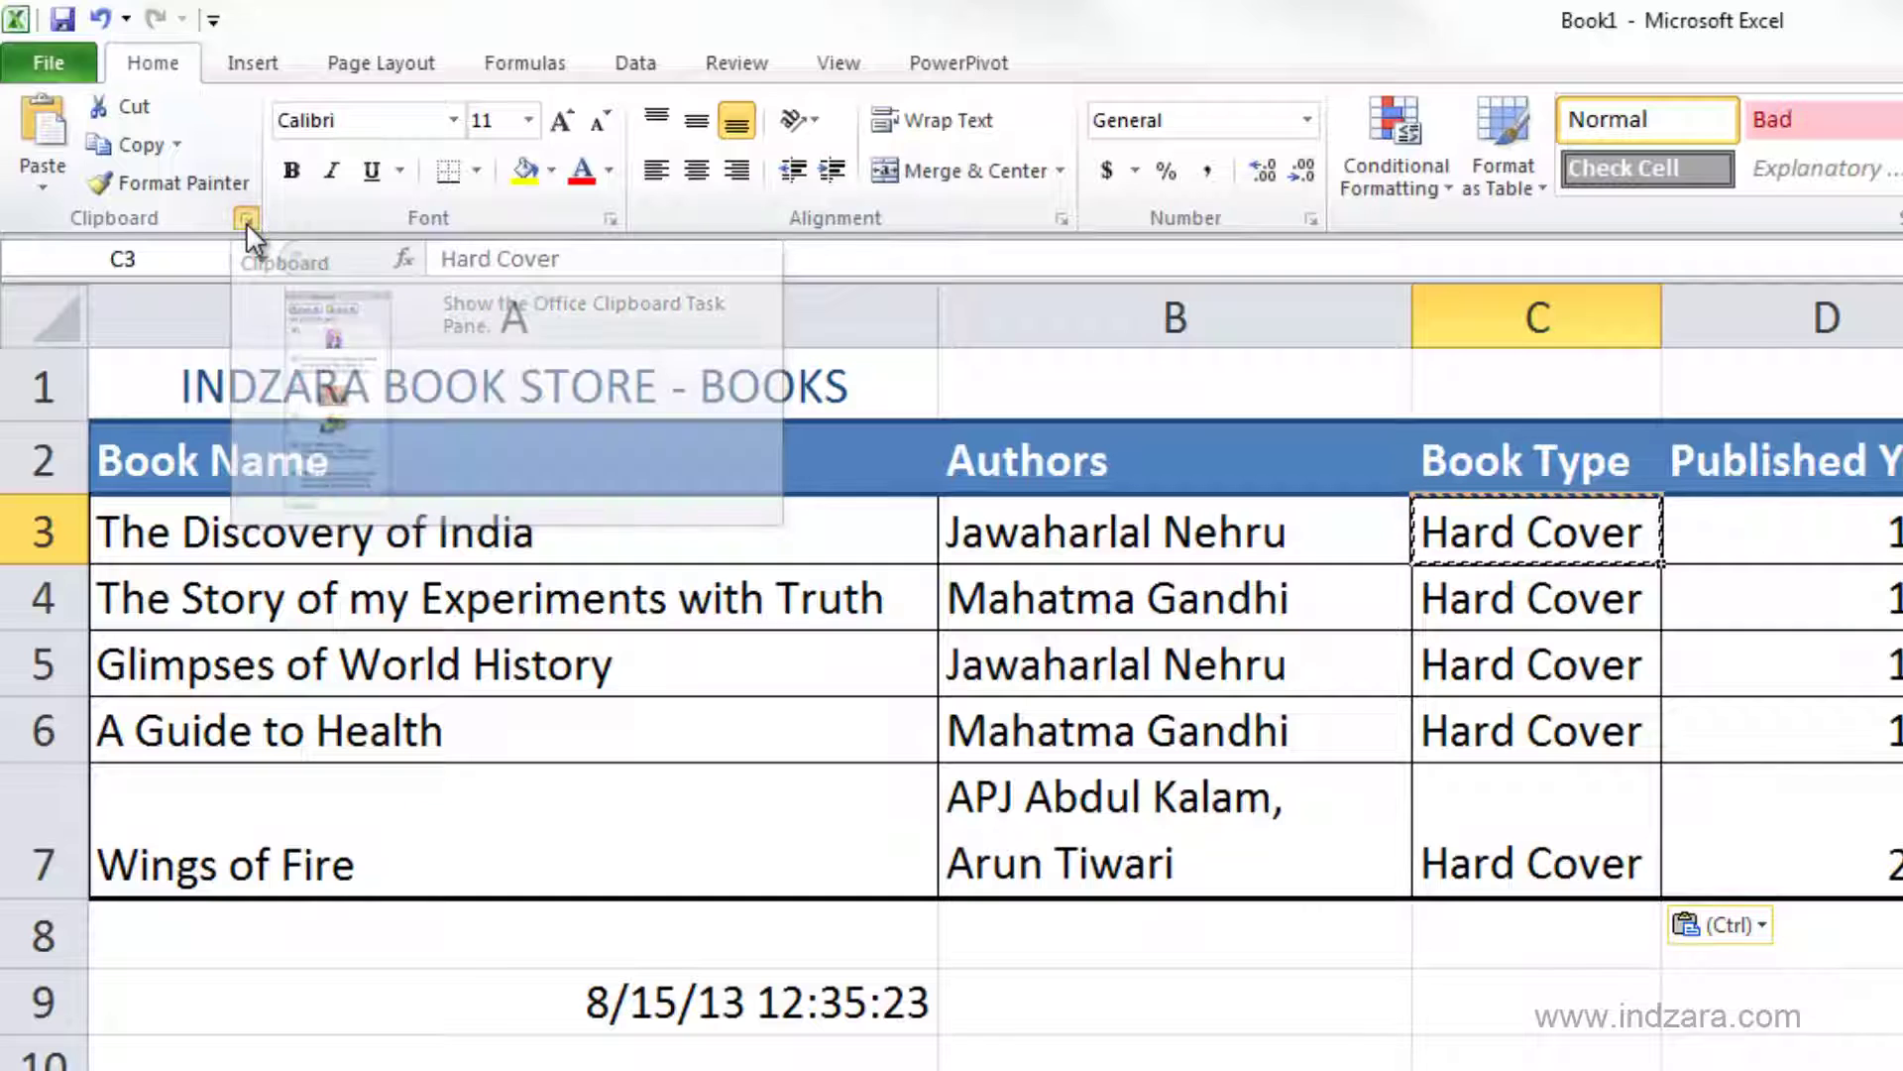
pyautogui.click(246, 220)
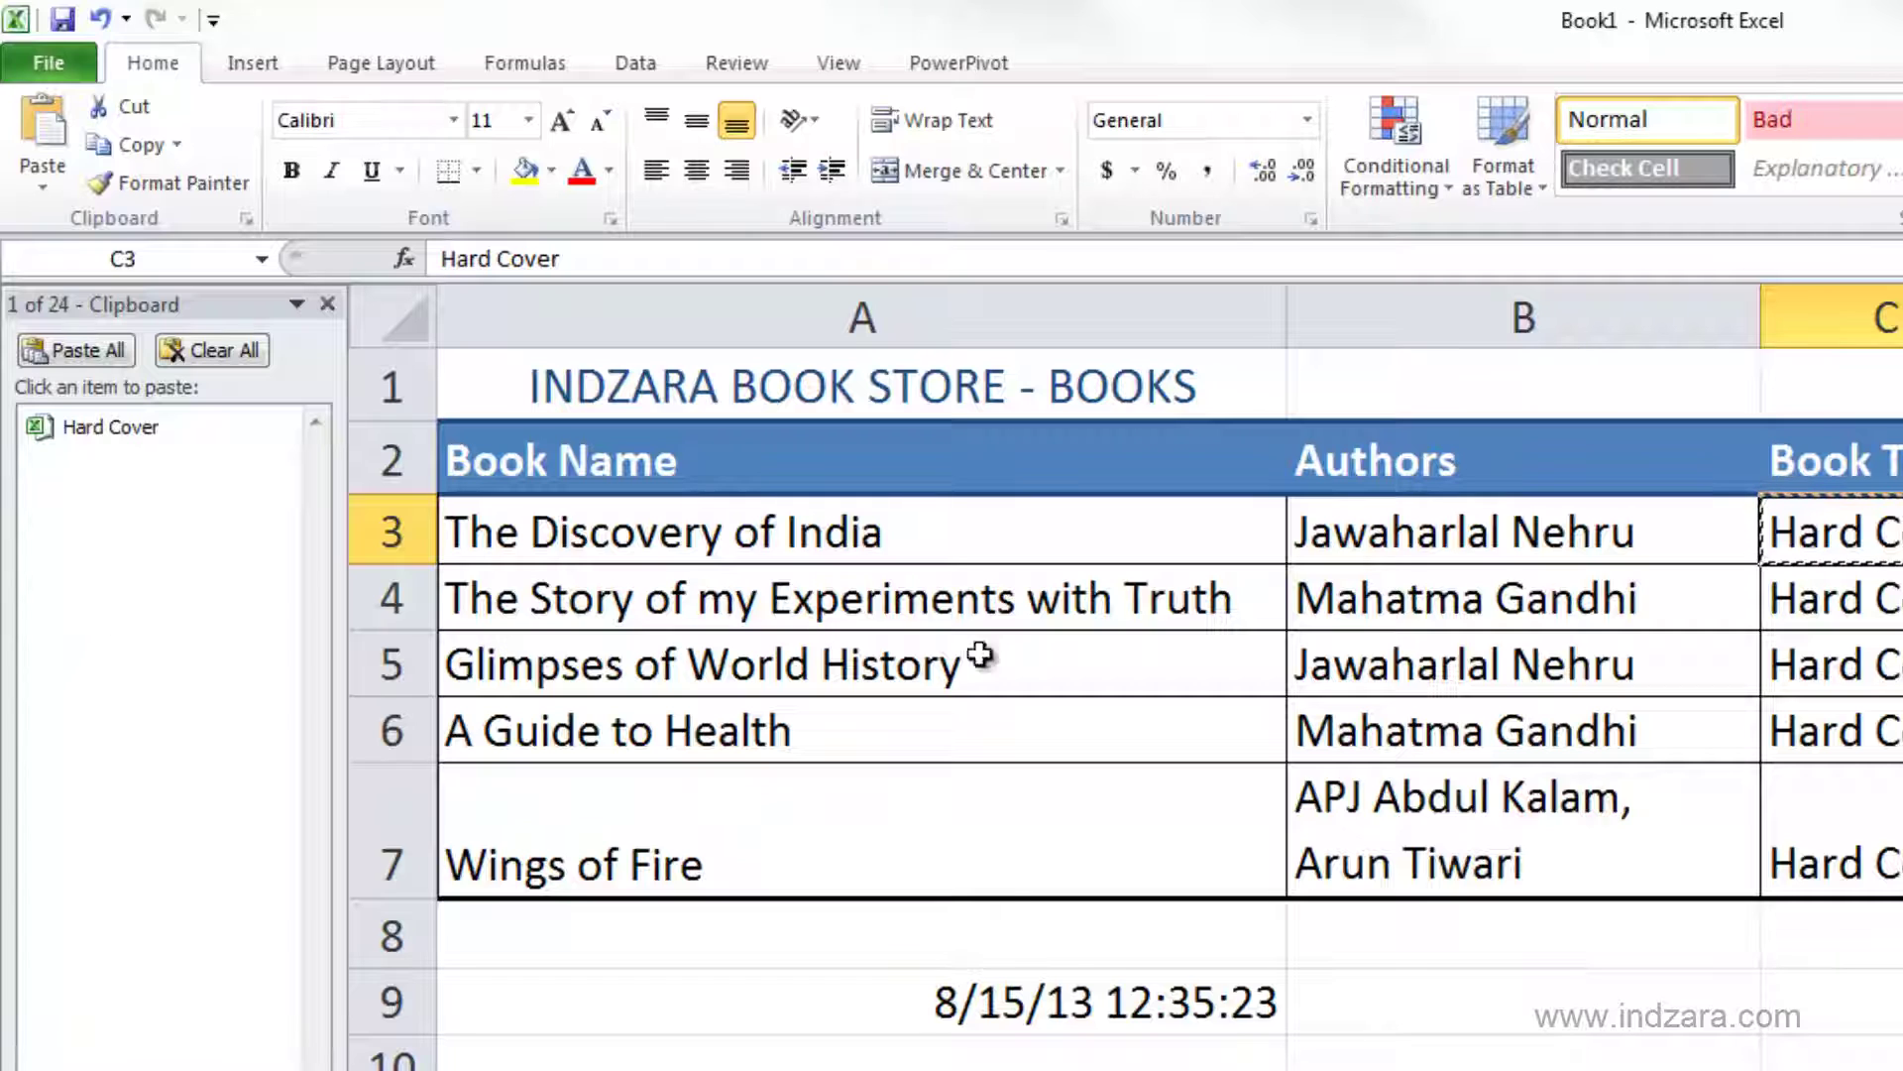
# - Copy the author in B3, adding it above Hard Cover as clipboard item 2 of 24
pyautogui.click(1428, 507)
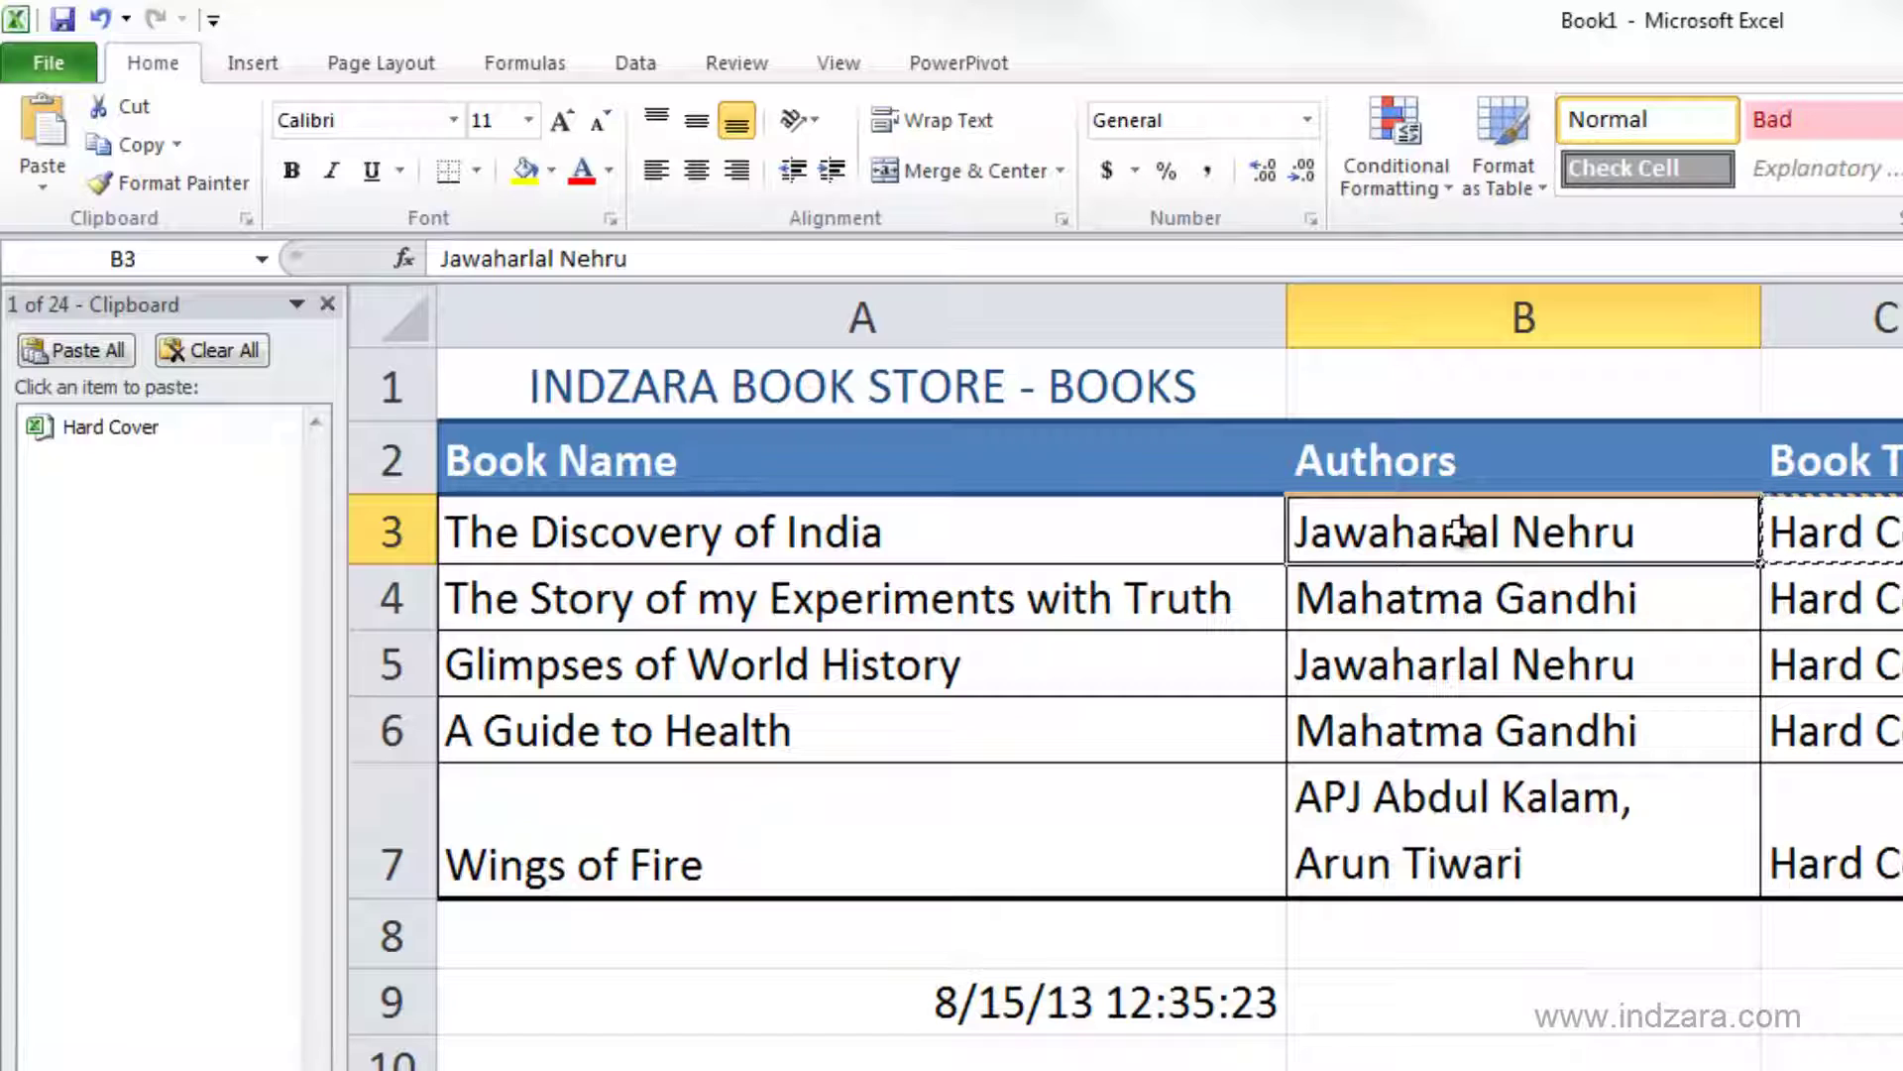
pyautogui.hotkey('ctrl', 'c')
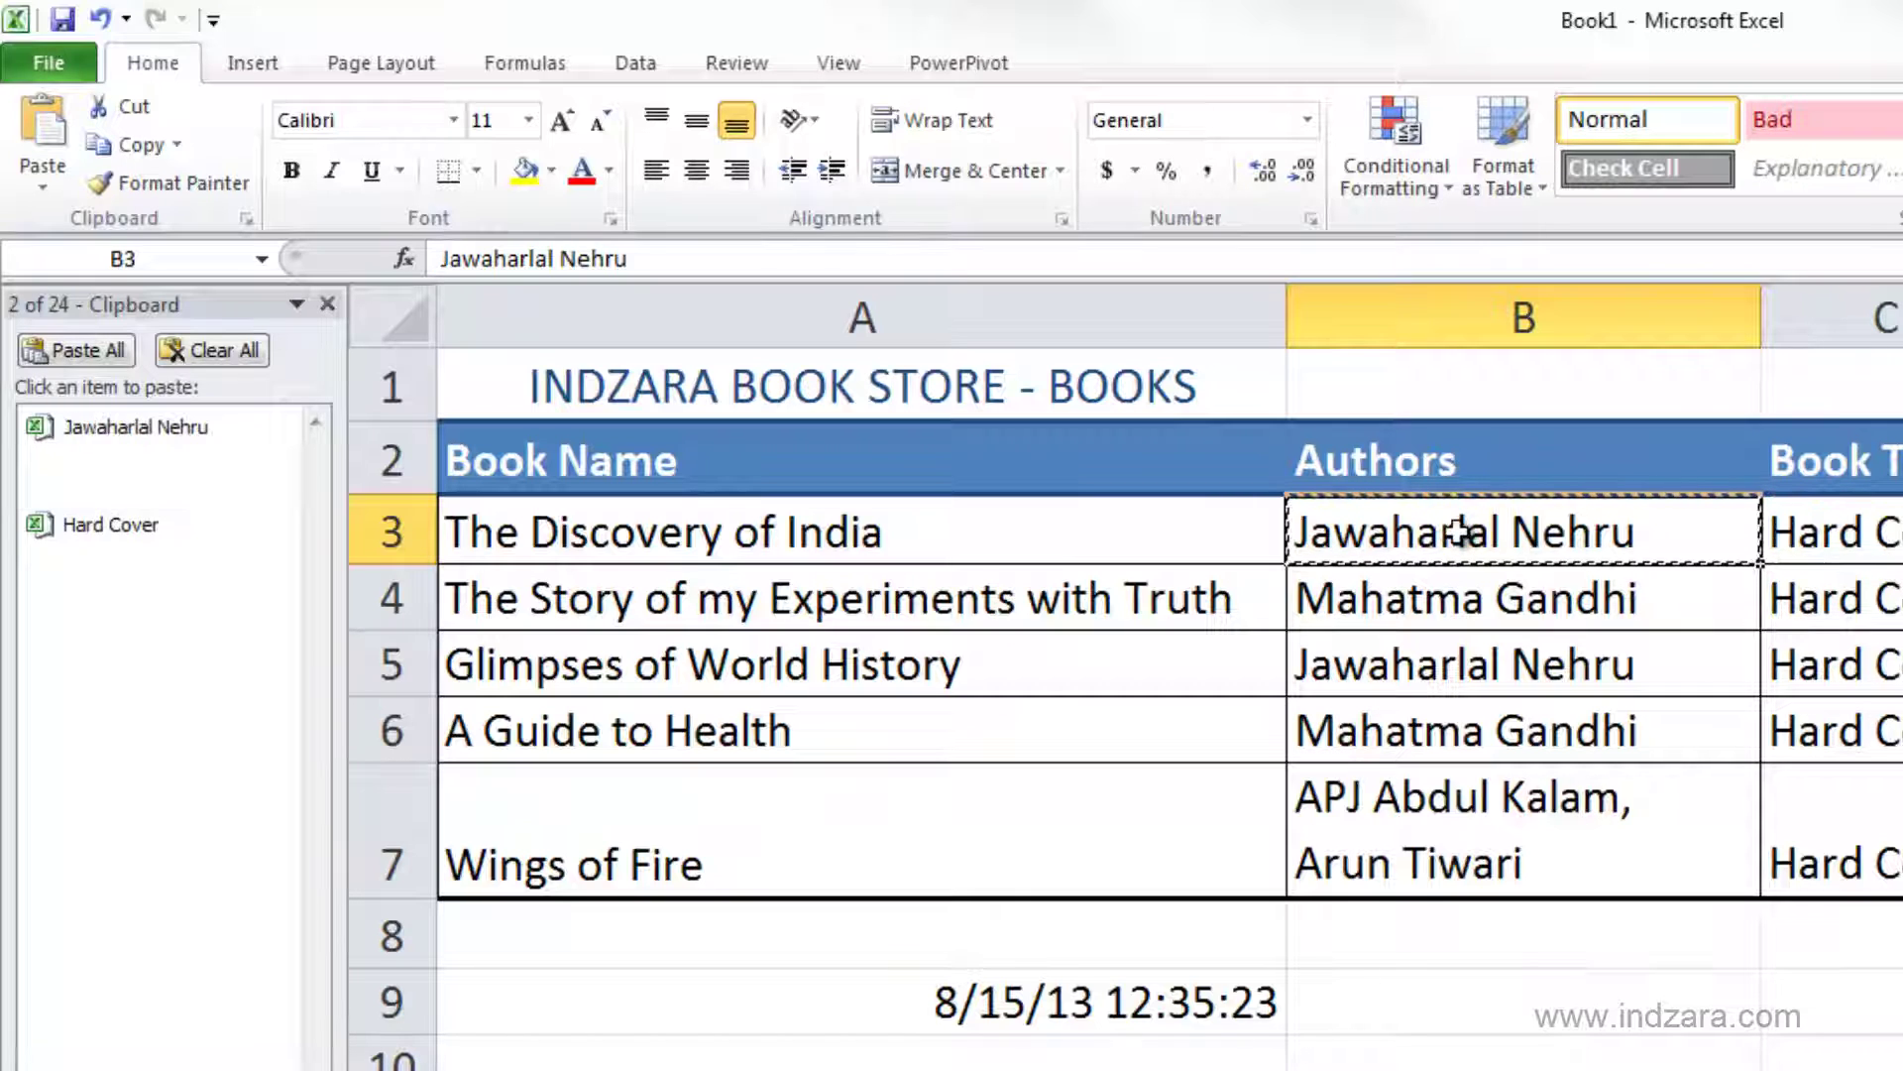
pyautogui.moveTo(161, 577)
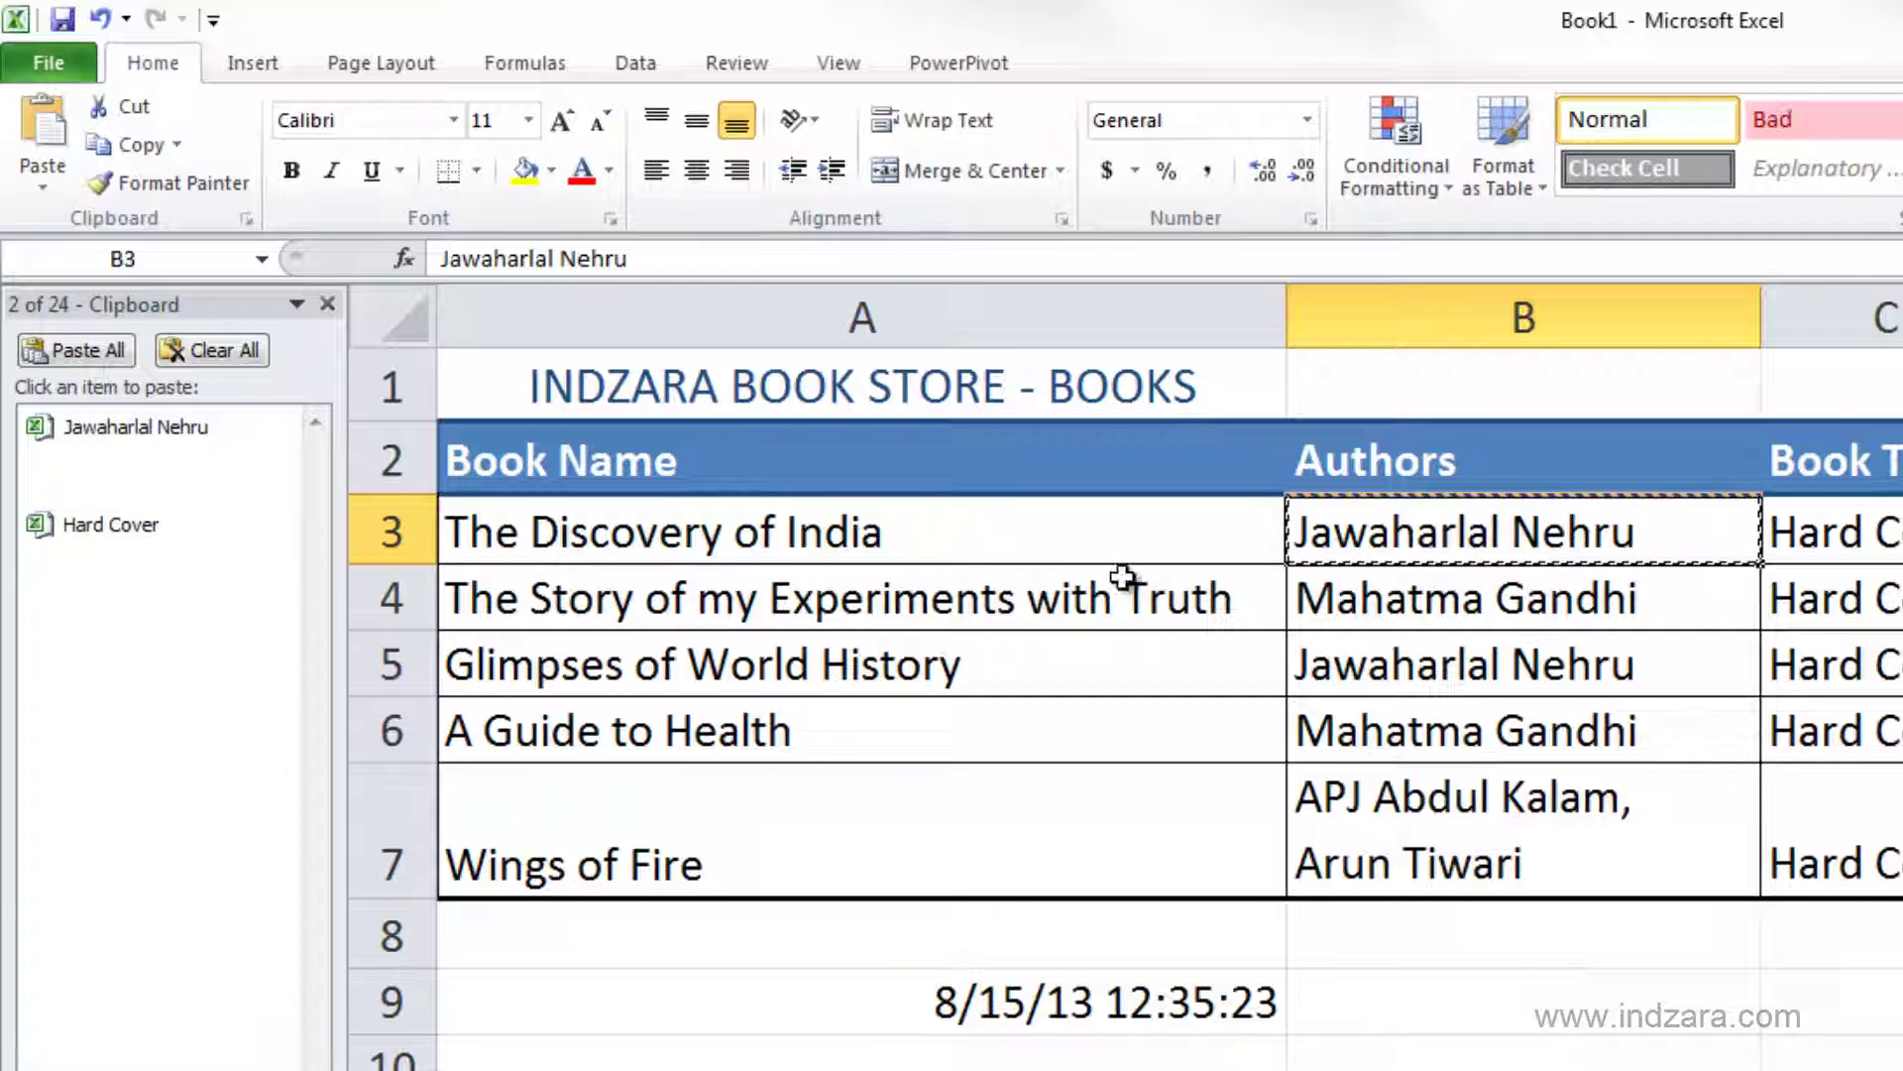
pyautogui.moveTo(199, 451)
pyautogui.click(1836, 999)
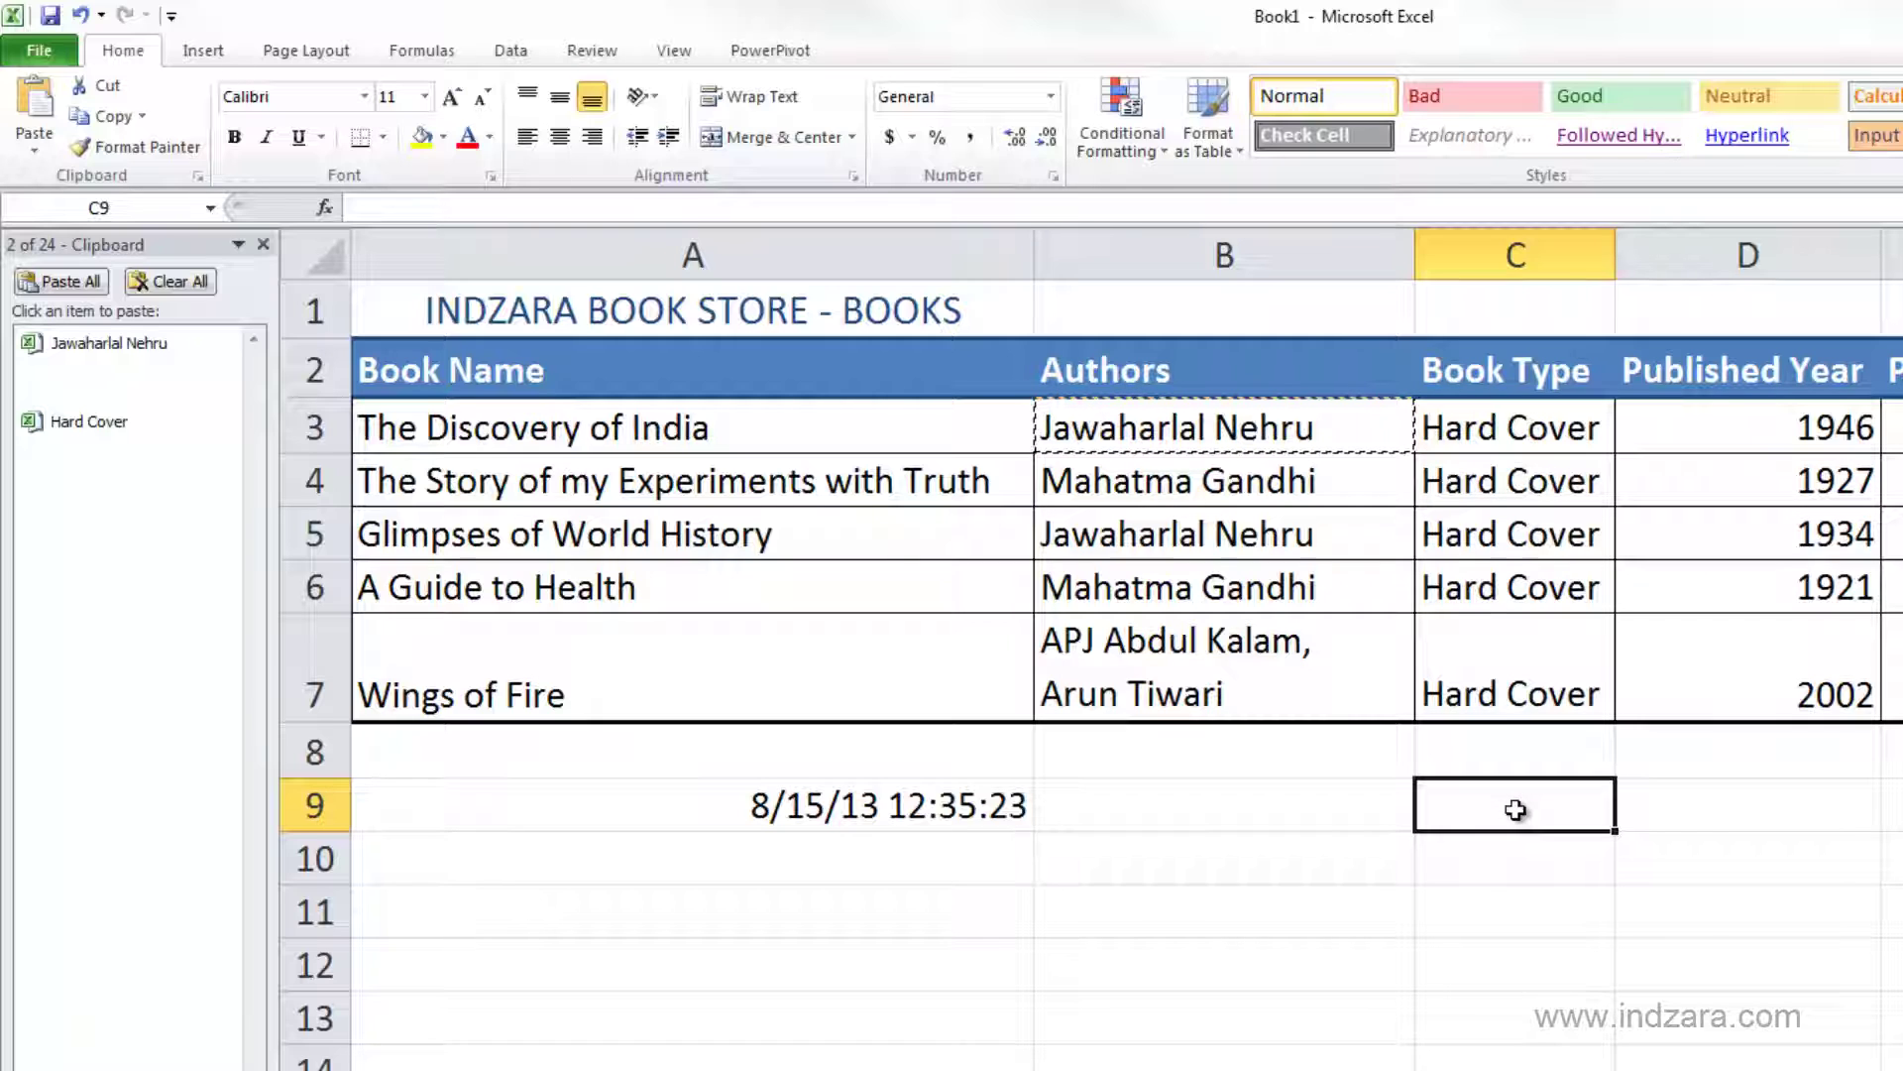
pyautogui.hotkey('ctrl', 'v')
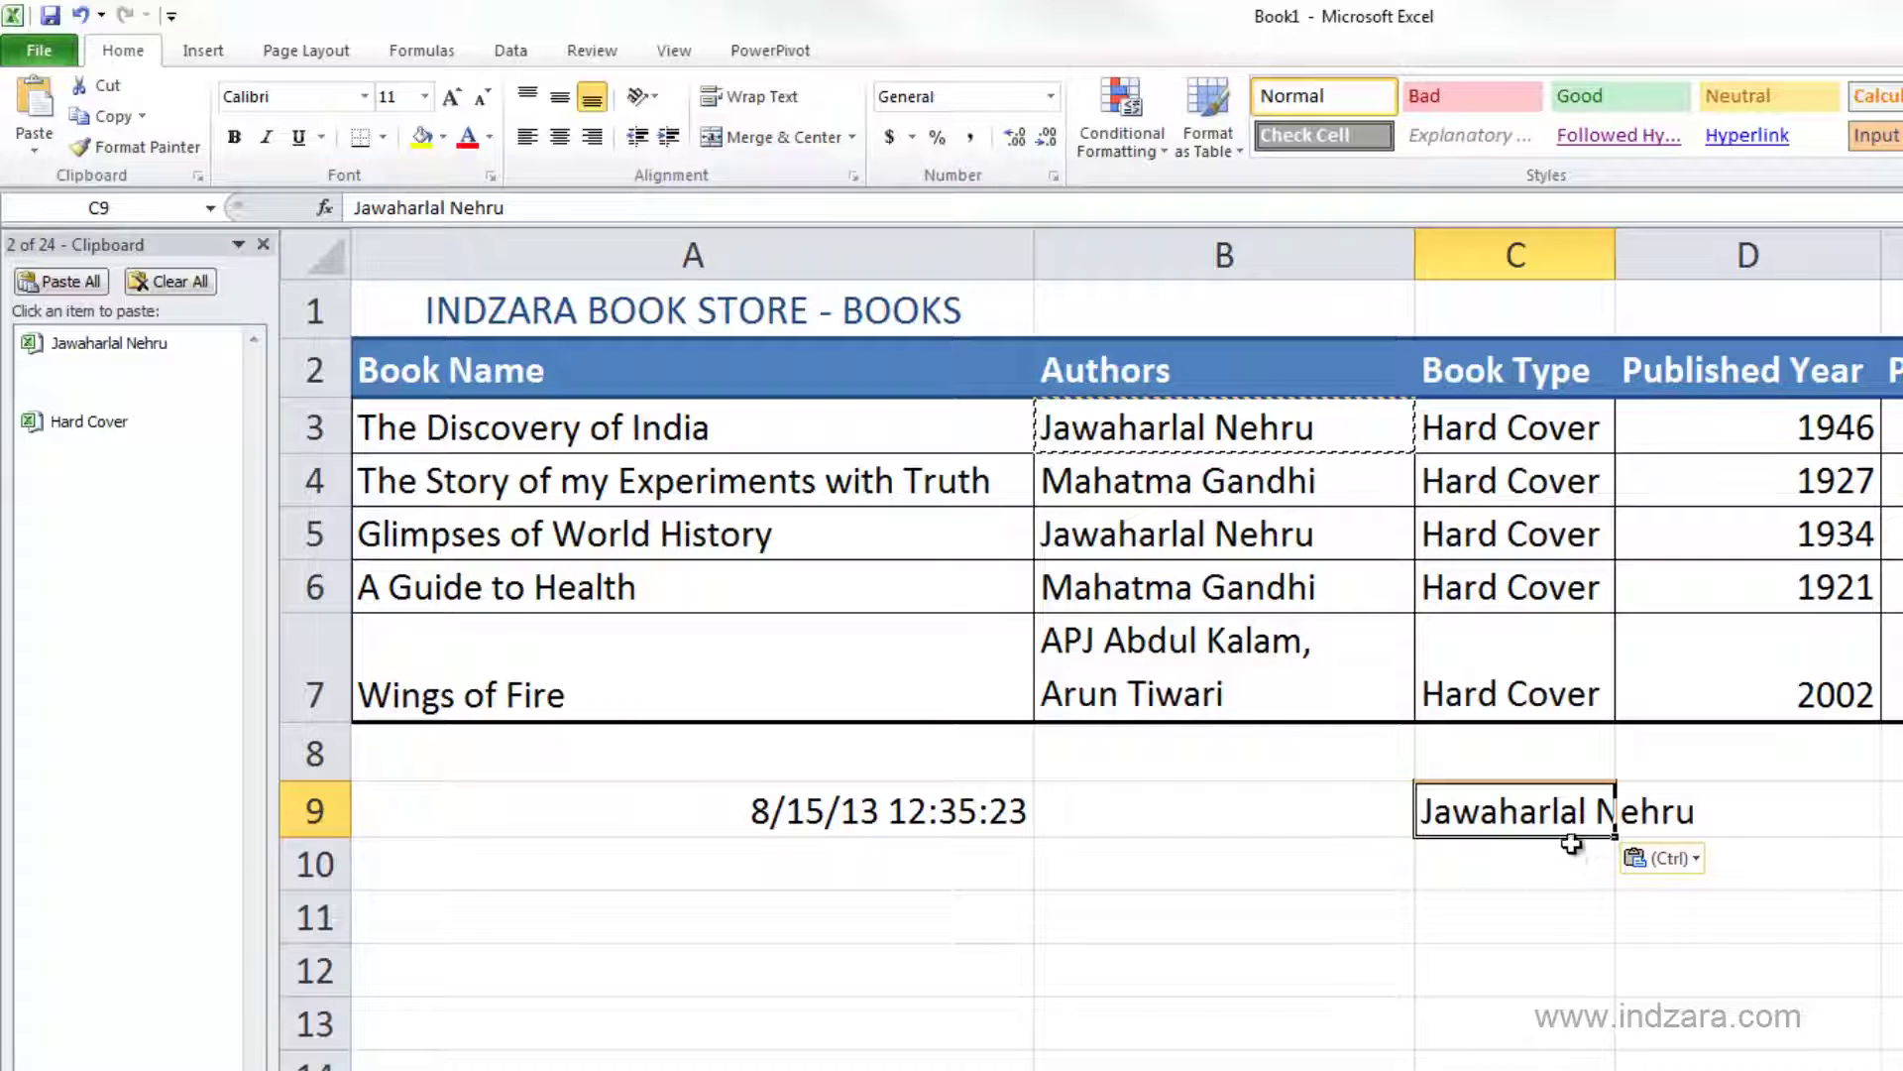
pyautogui.hotkey('ctrl', 'z')
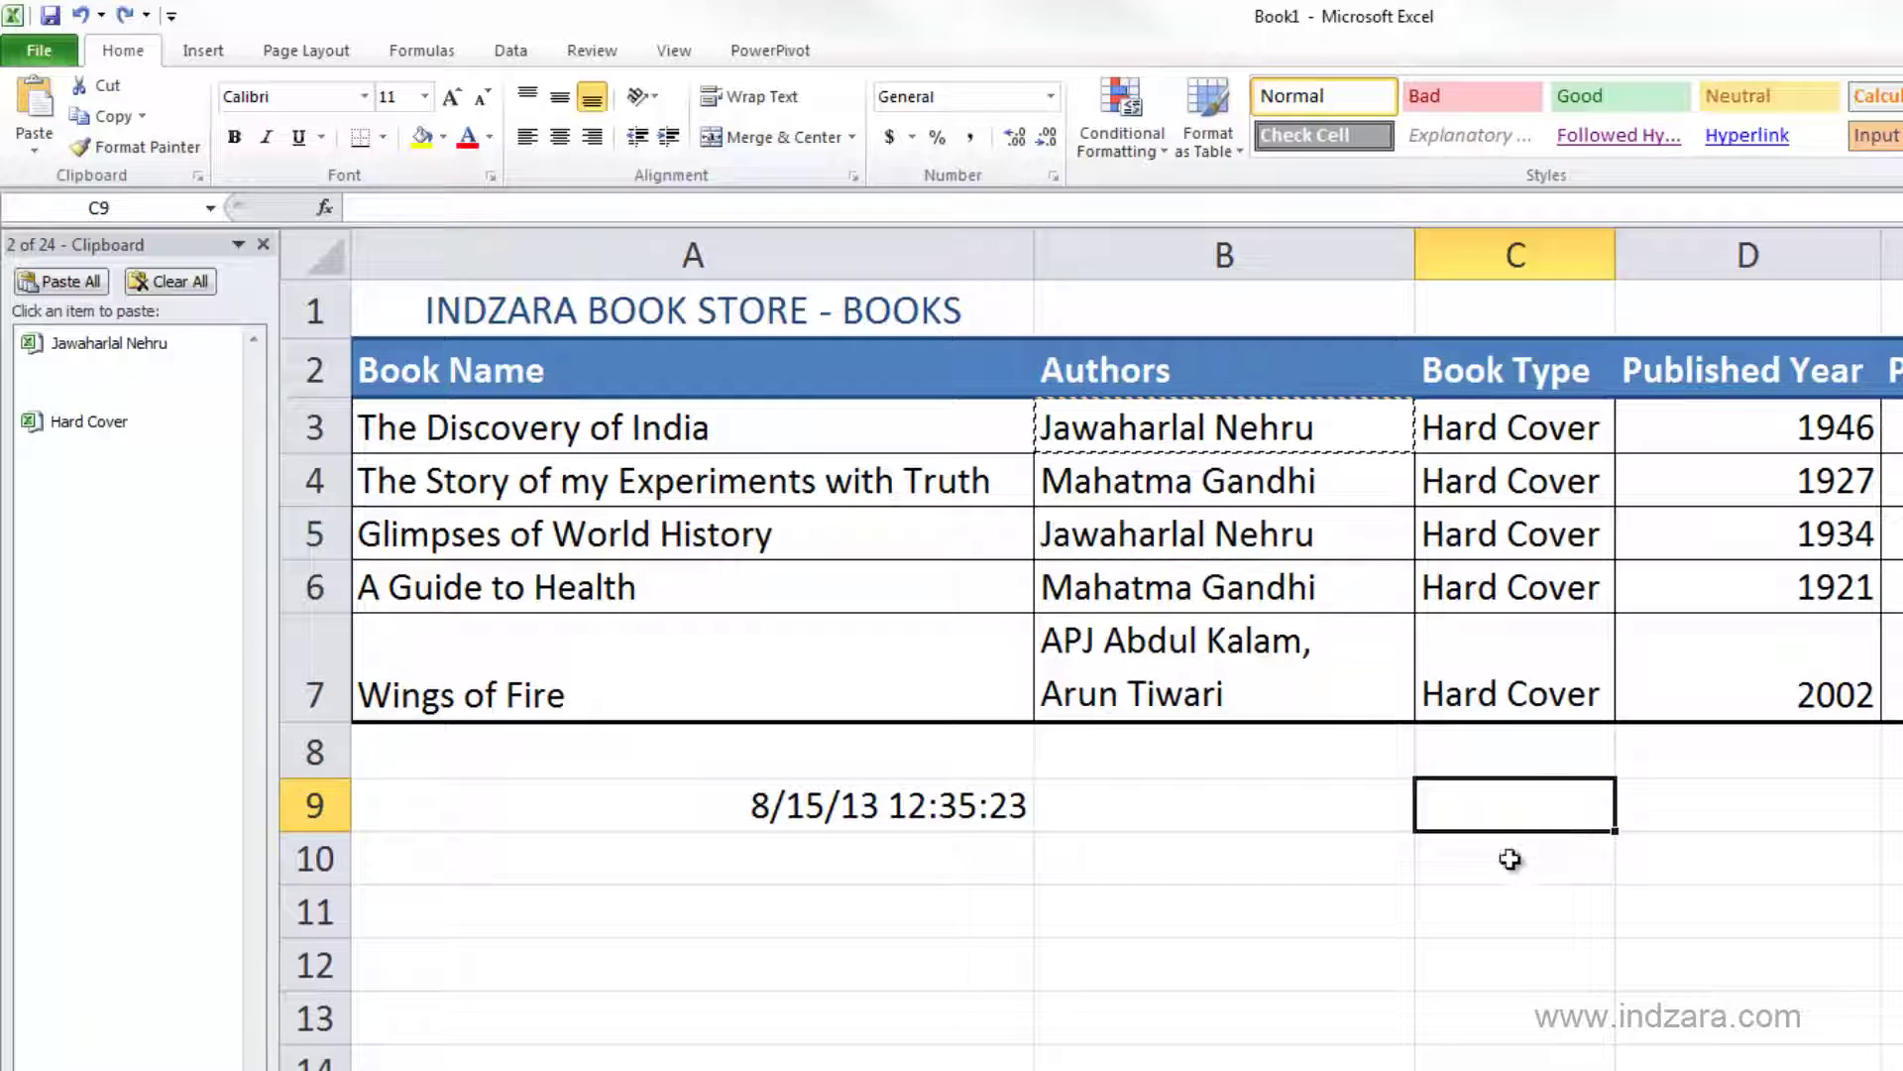
pyautogui.click(1361, 813)
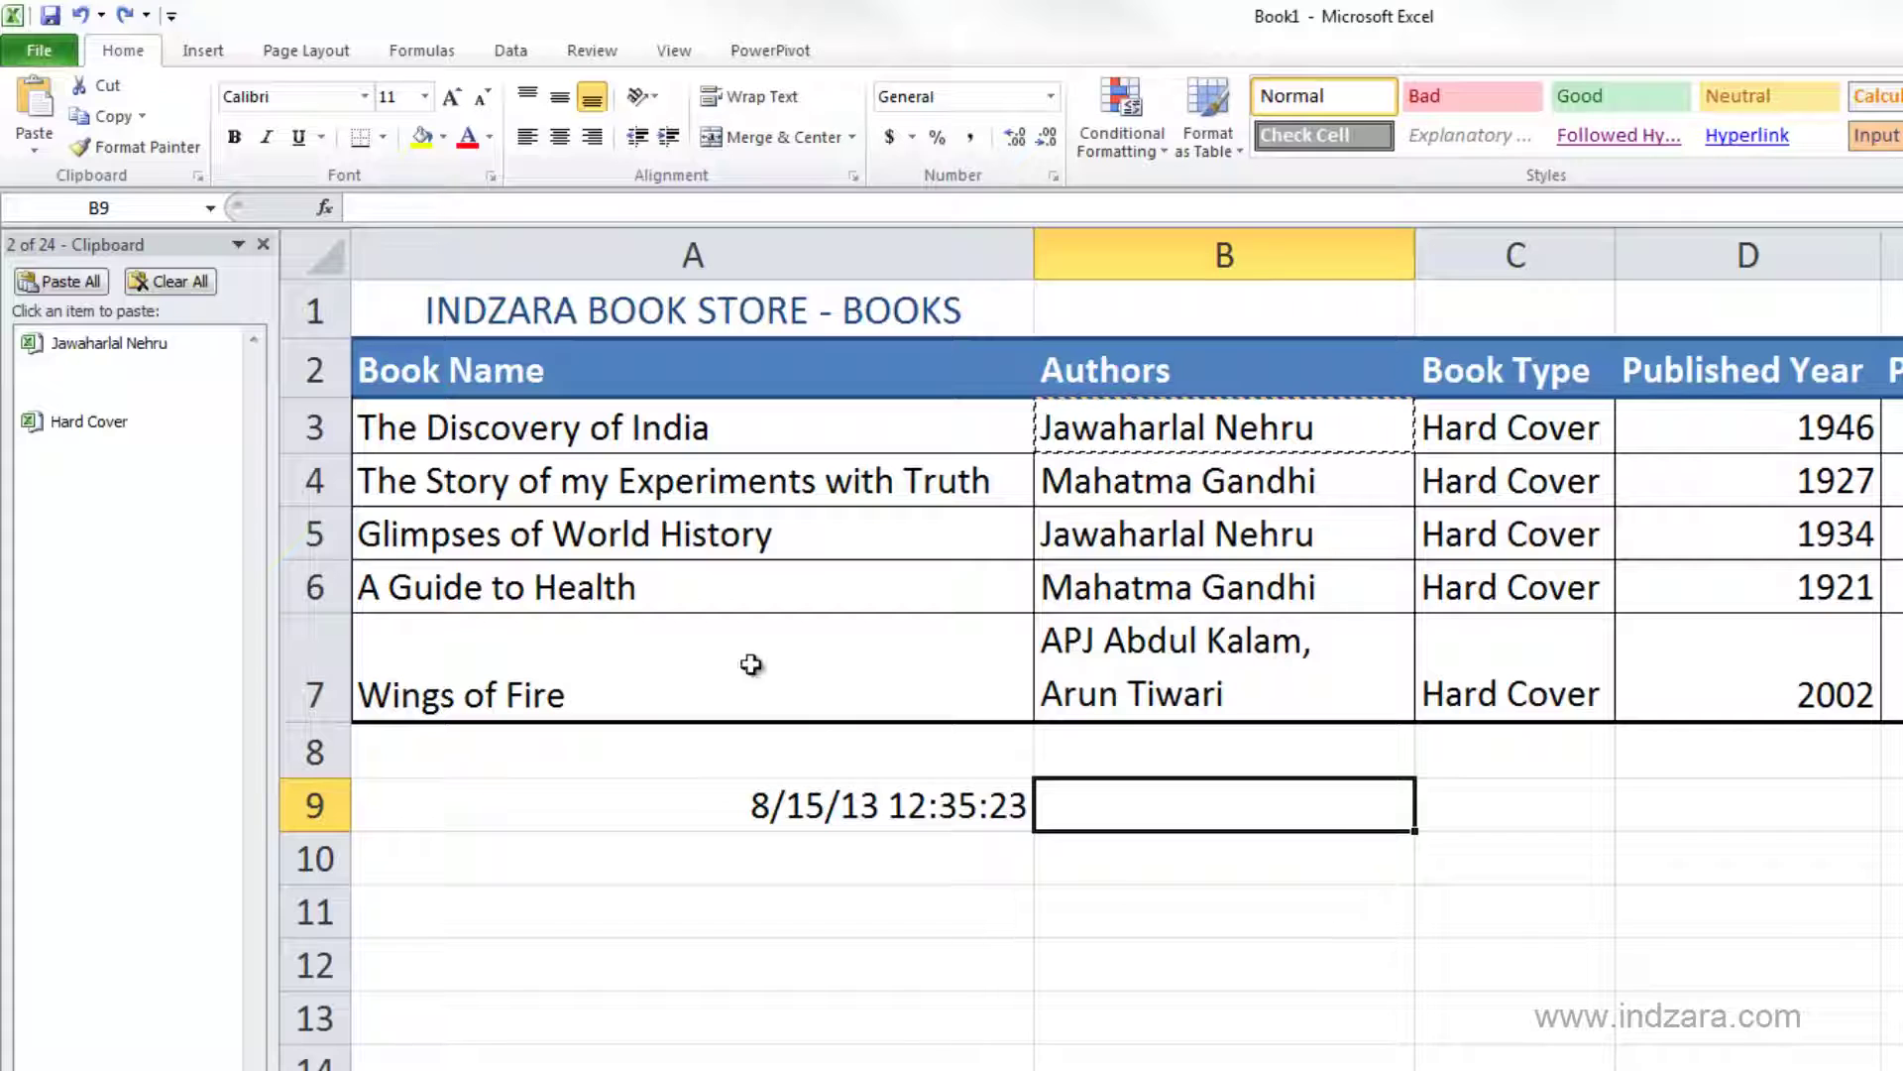